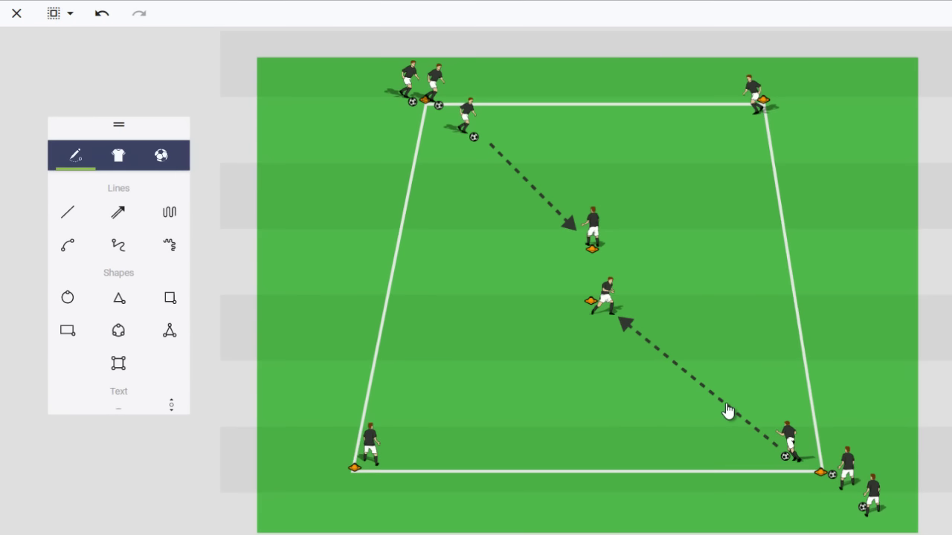
# - Duplicate the lower-right dashed pass arrow and aim the copy from the lower central player to the lower-left corner player
pyautogui.click(728, 411)
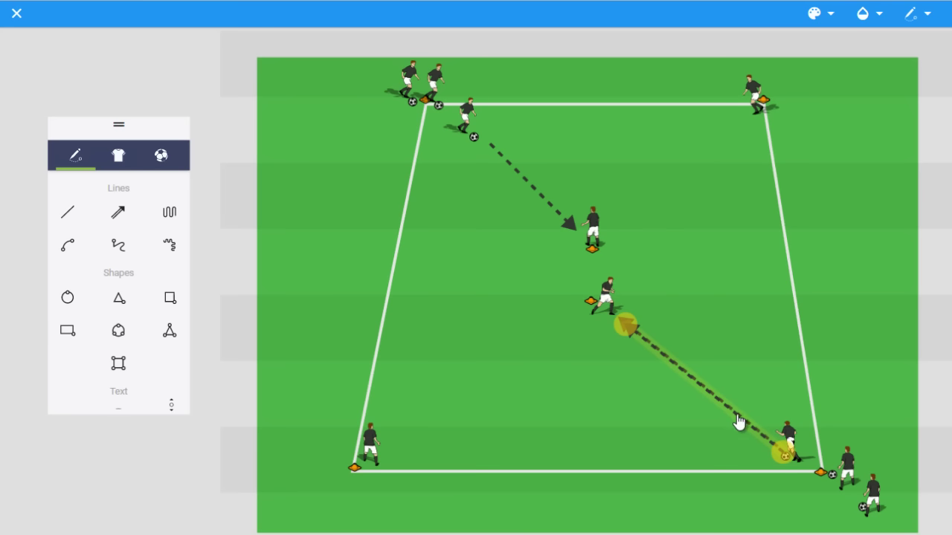
pyautogui.moveTo(739, 423); pyautogui.dragTo(553, 291)
pyautogui.moveTo(443, 199); pyautogui.dragTo(394, 451)
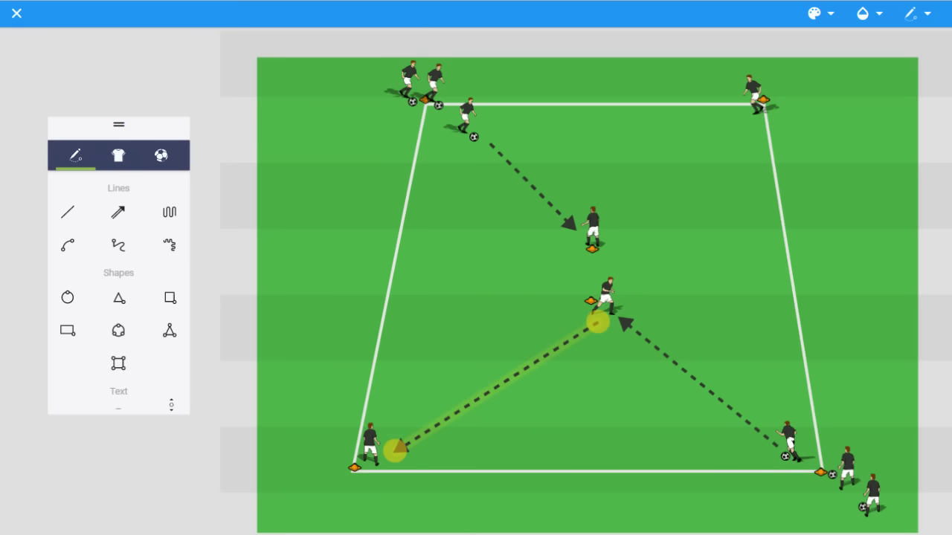
# - Duplicate the dashed pass arrow again and aim the copy from the upper central player to the upper-right corner player
pyautogui.moveTo(500, 394); pyautogui.dragTo(509, 306)
pyautogui.moveTo(410, 365); pyautogui.dragTo(749, 124)
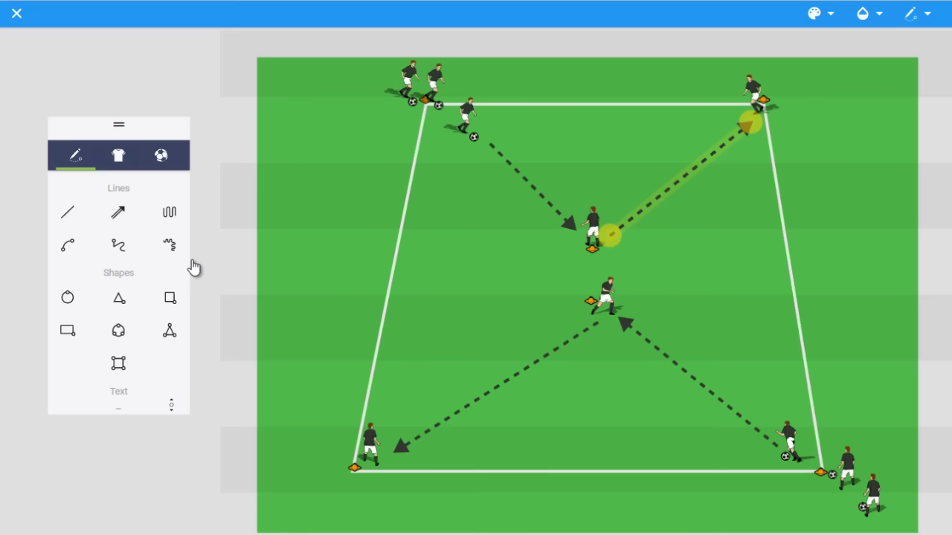
pyautogui.click(442, 233)
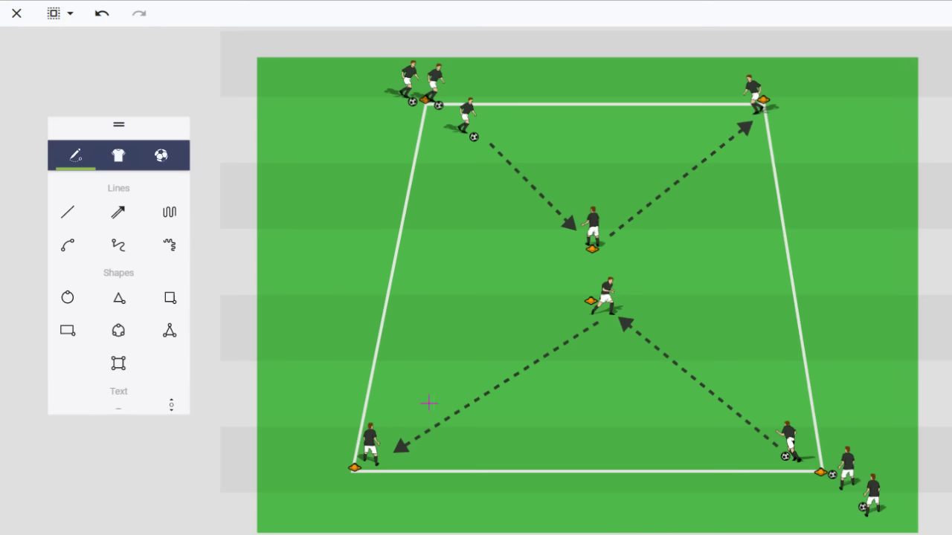
# - Draw a wavy dribble arrow from the lower-left player to the upper-left queue, and place a copy from the upper-right player to the lower-right queue
pyautogui.moveTo(370, 425)
pyautogui.mouseDown()
pyautogui.moveTo(392, 189)
pyautogui.moveTo(408, 142)
pyautogui.moveTo(397, 114)
pyautogui.mouseUp()
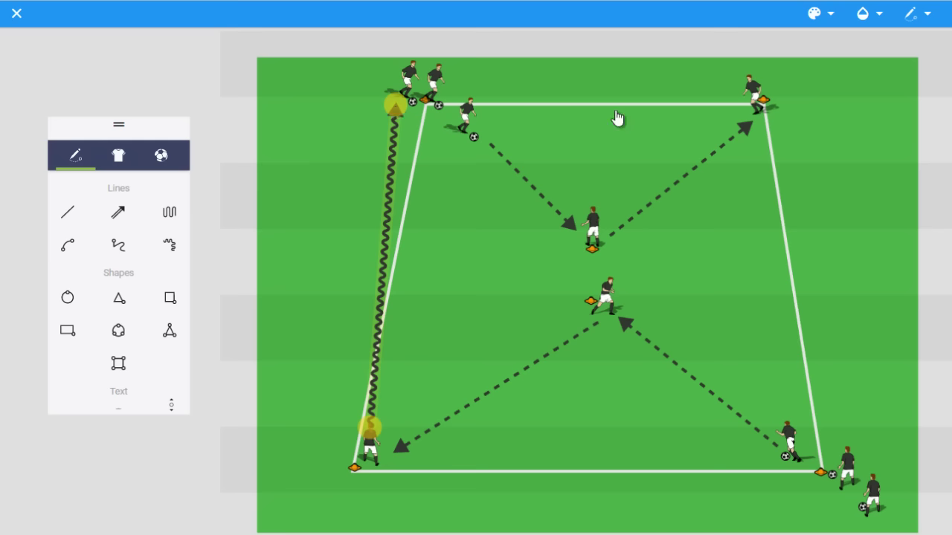
pyautogui.hotkey('ctrl', 'c')
pyautogui.hotkey('ctrl', 'v')
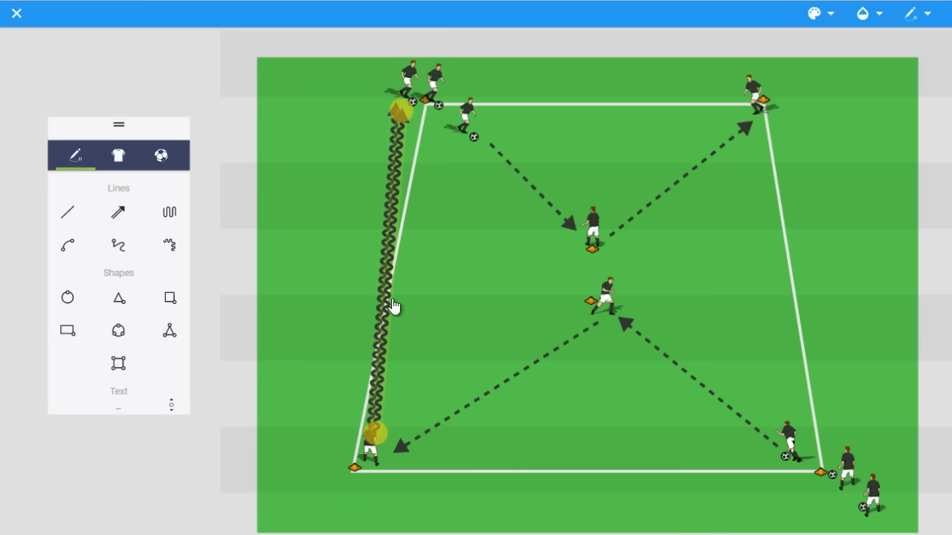
pyautogui.moveTo(394, 308)
pyautogui.mouseDown()
pyautogui.moveTo(421, 304)
pyautogui.moveTo(726, 394)
pyautogui.moveTo(739, 503)
pyautogui.mouseUp()
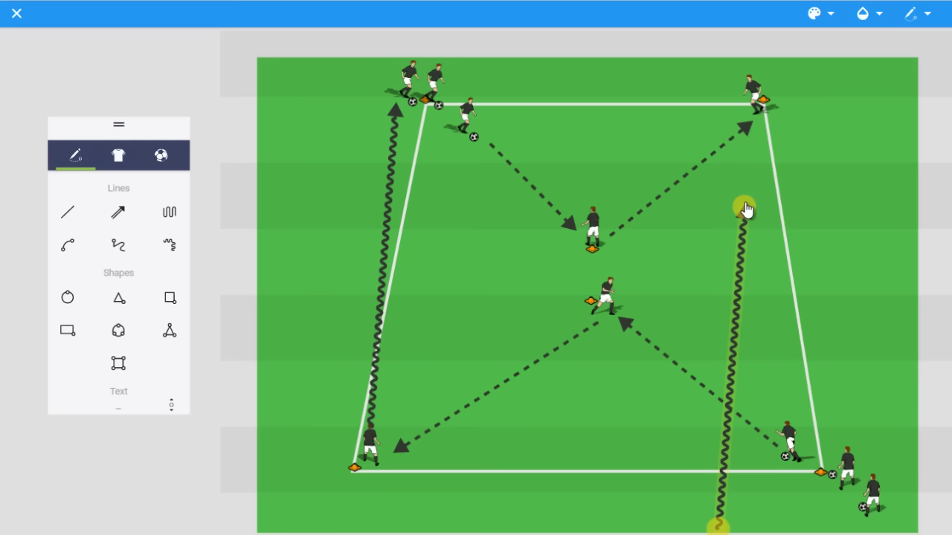
pyautogui.moveTo(746, 210)
pyautogui.mouseDown()
pyautogui.moveTo(780, 371)
pyautogui.moveTo(764, 444)
pyautogui.mouseUp()
pyautogui.moveTo(718, 525); pyautogui.dragTo(766, 113)
pyautogui.moveTo(779, 417); pyautogui.dragTo(870, 462)
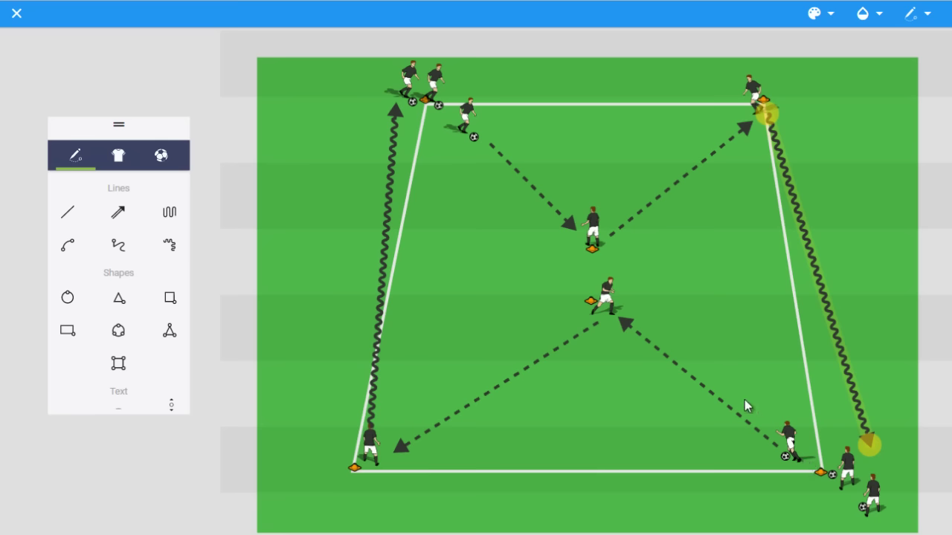
pyautogui.click(791, 445)
pyautogui.click(603, 307)
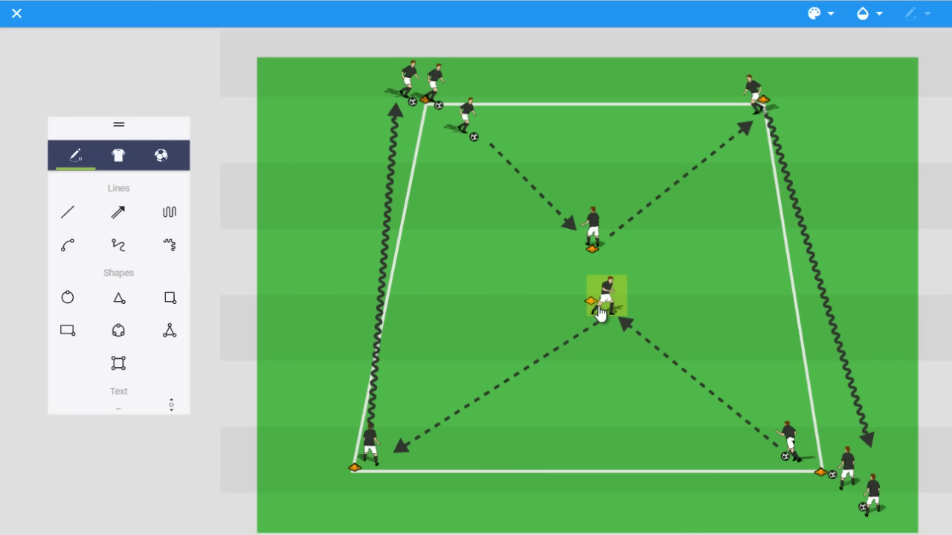
pyautogui.click(852, 477)
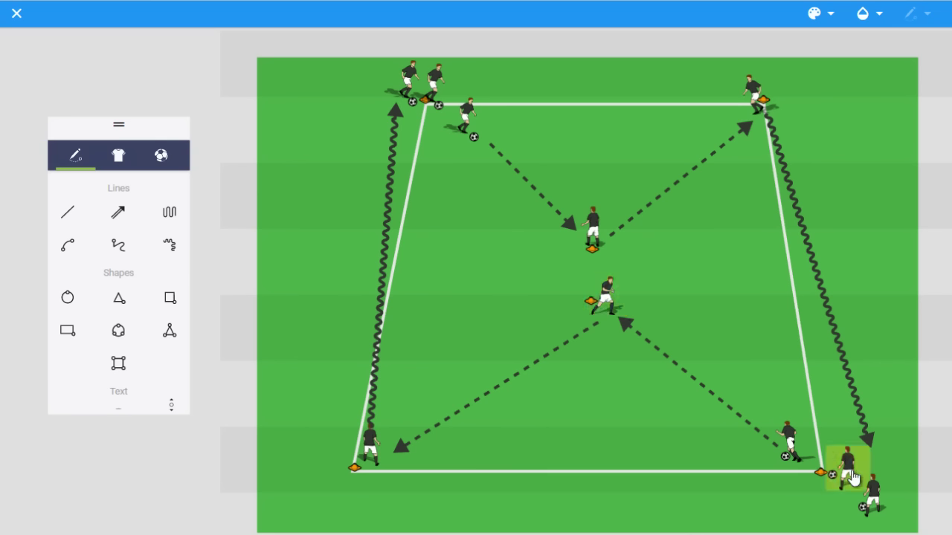
pyautogui.click(606, 301)
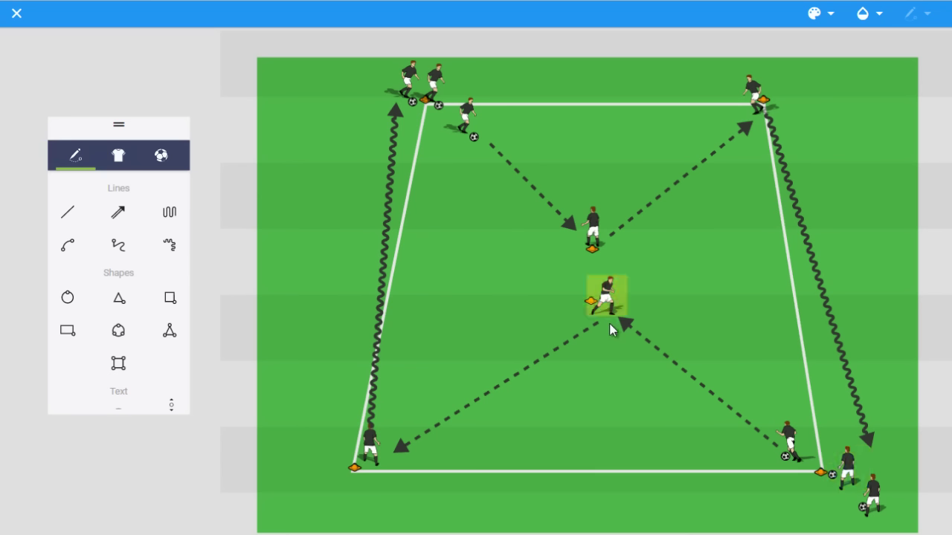
pyautogui.click(374, 450)
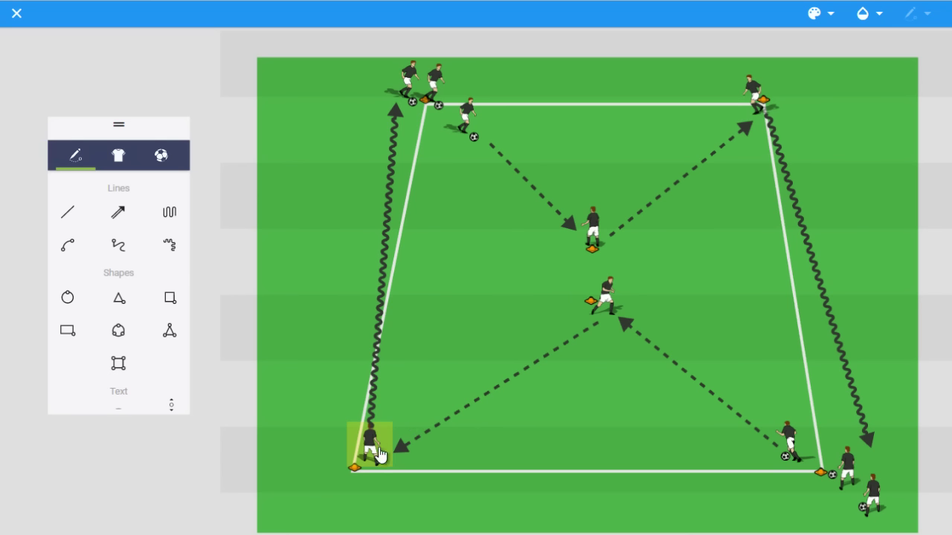
pyautogui.click(611, 292)
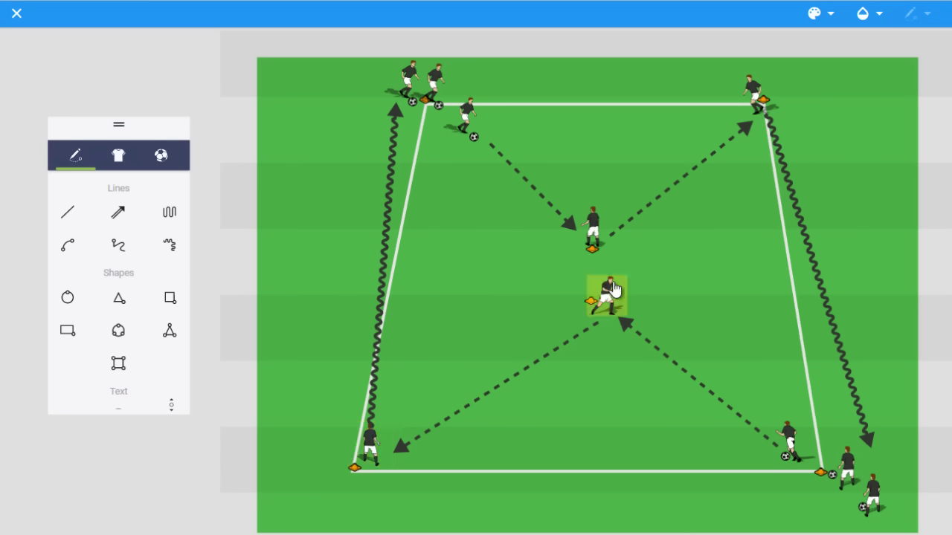
pyautogui.click(370, 453)
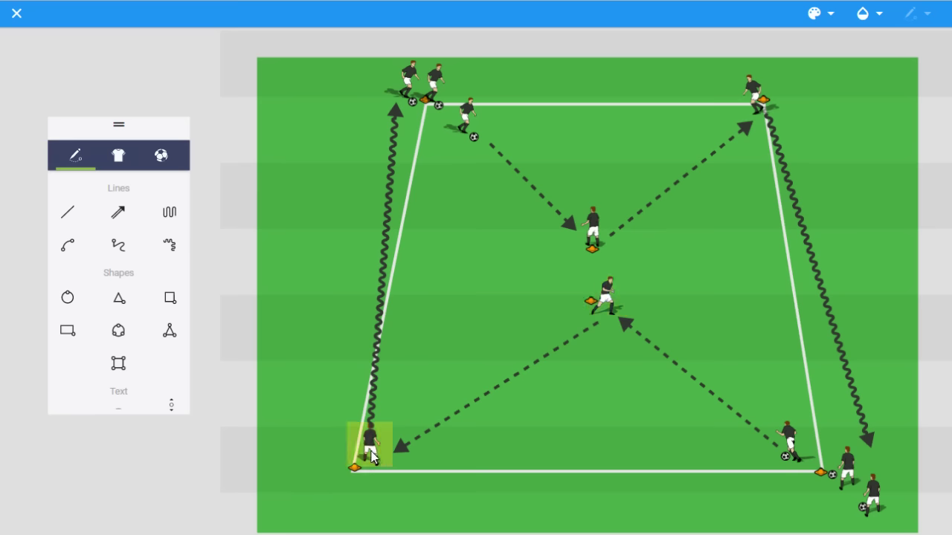
# - Shorten the wavy dribble arrow on the left side so it starts just above the lower-left player
pyautogui.click(377, 403)
pyautogui.moveTo(377, 417); pyautogui.dragTo(379, 404)
# - Try the lower-right pass's arrowhead just below the lower central player and on that player's right side
pyautogui.click(625, 323)
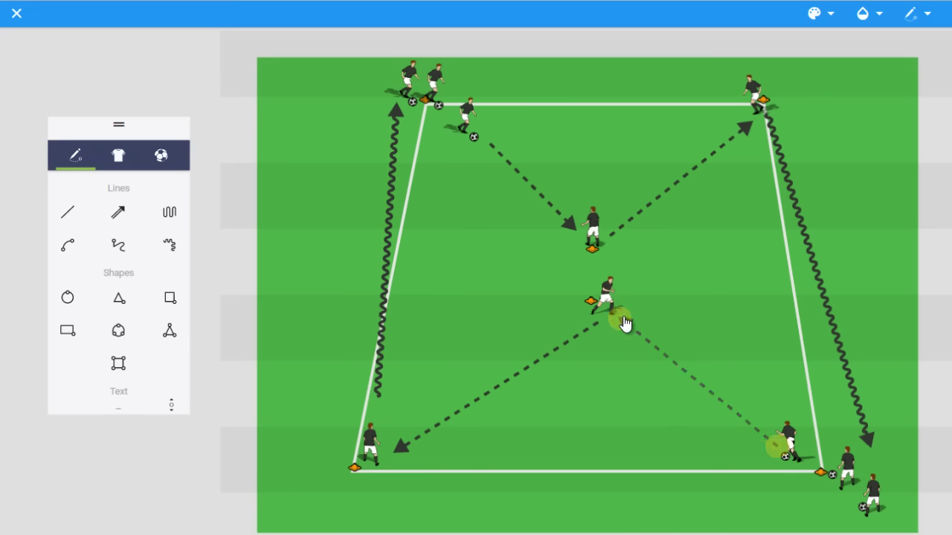
pyautogui.moveTo(624, 323); pyautogui.dragTo(611, 327)
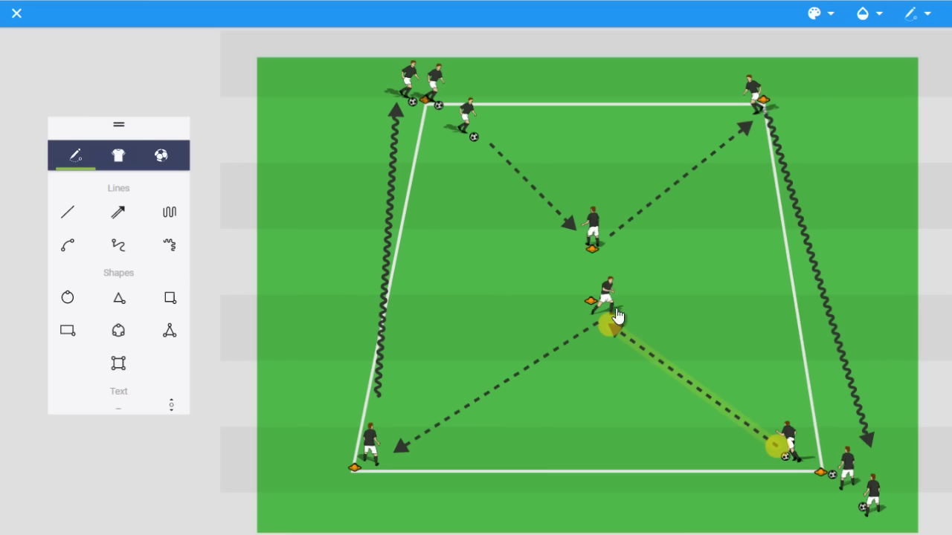
pyautogui.moveTo(616, 331); pyautogui.dragTo(633, 315)
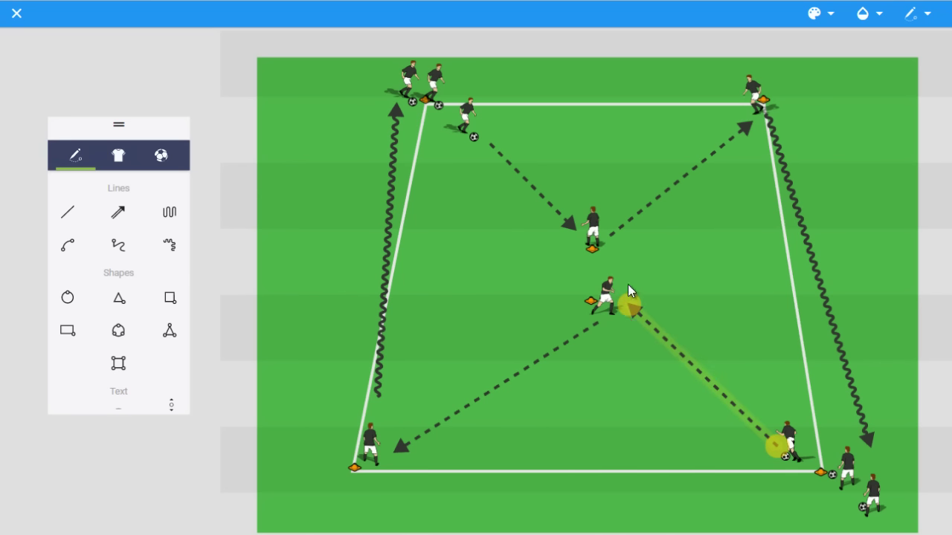
pyautogui.click(608, 300)
pyautogui.moveTo(607, 305); pyautogui.dragTo(623, 297)
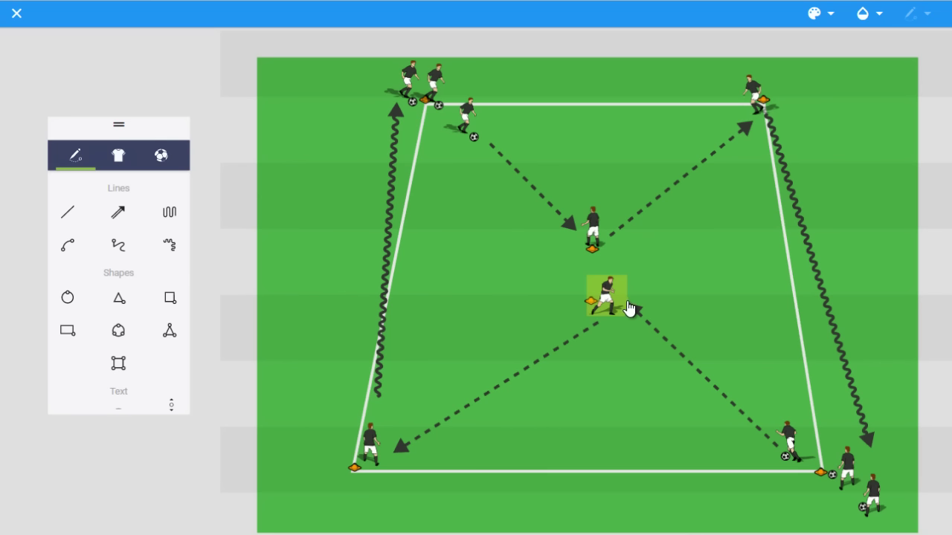
# - Place the lower-right pass's arrowhead and the start of the outgoing pass just below the lower central player
pyautogui.click(631, 308)
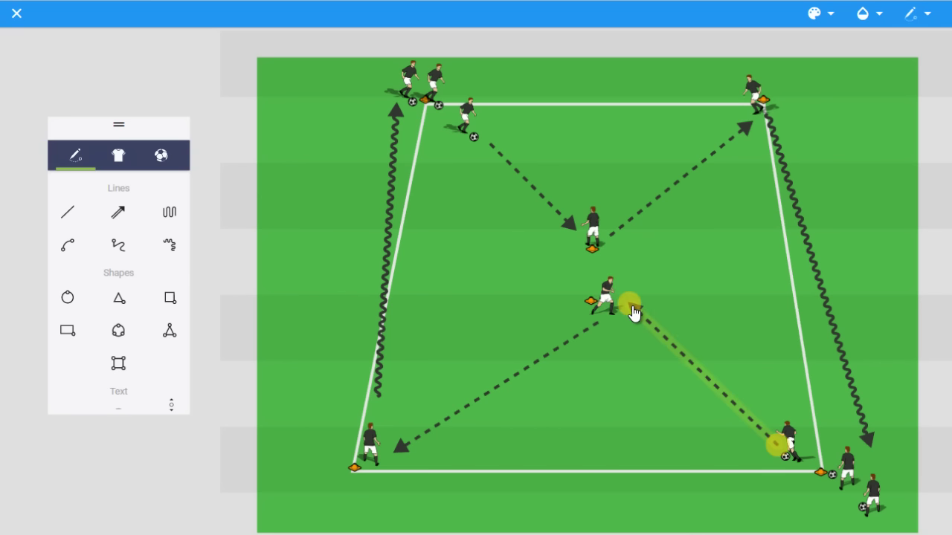
pyautogui.moveTo(631, 308); pyautogui.dragTo(606, 331)
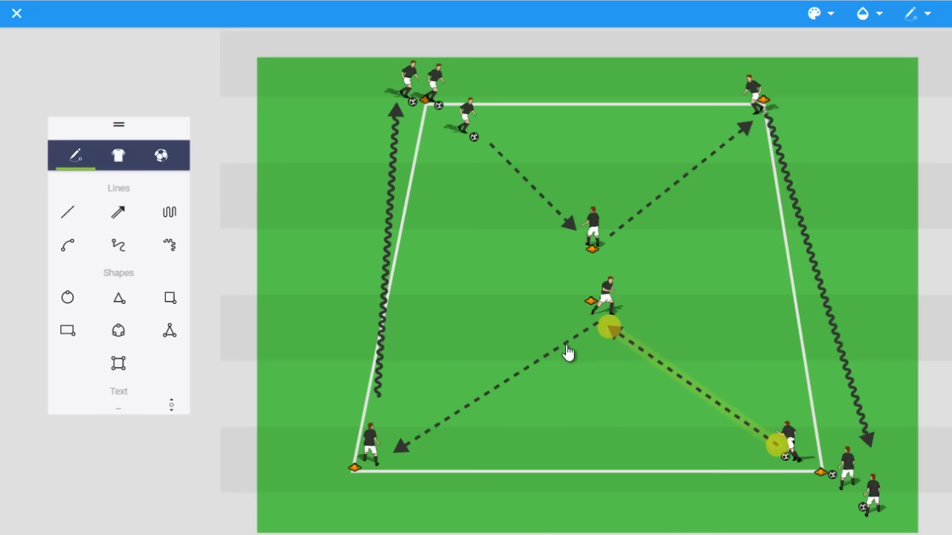
pyautogui.click(593, 328)
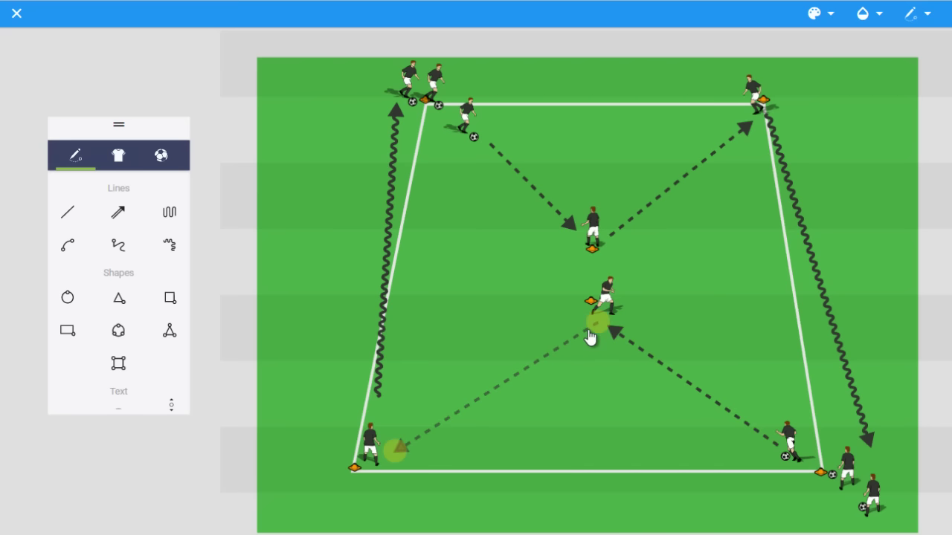
pyautogui.moveTo(596, 325)
pyautogui.mouseDown()
pyautogui.moveTo(580, 328)
pyautogui.moveTo(612, 336)
pyautogui.moveTo(596, 336)
pyautogui.mouseUp()
pyautogui.click(616, 339)
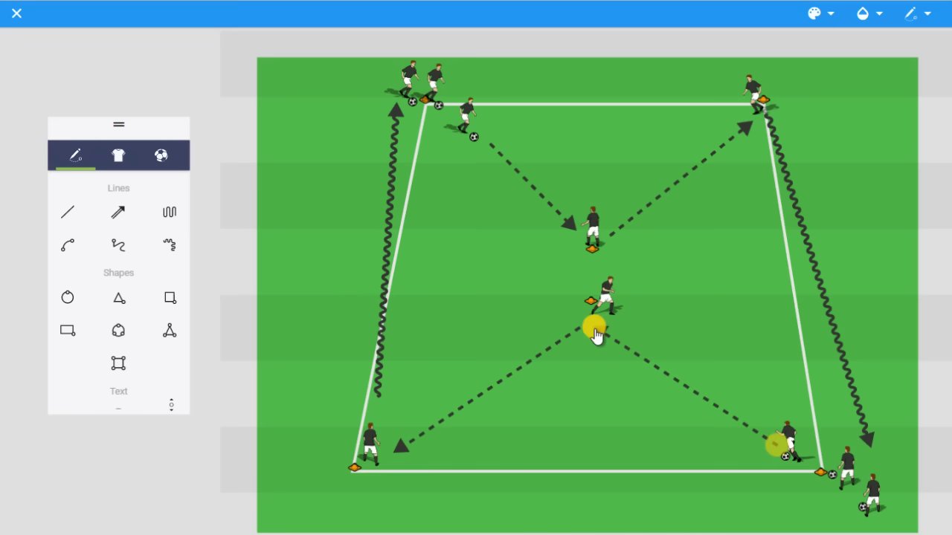
# - Aim the lower outgoing pass just above the lower-left player, at the start of the wavy dribble arrow
pyautogui.click(461, 402)
pyautogui.click(467, 413)
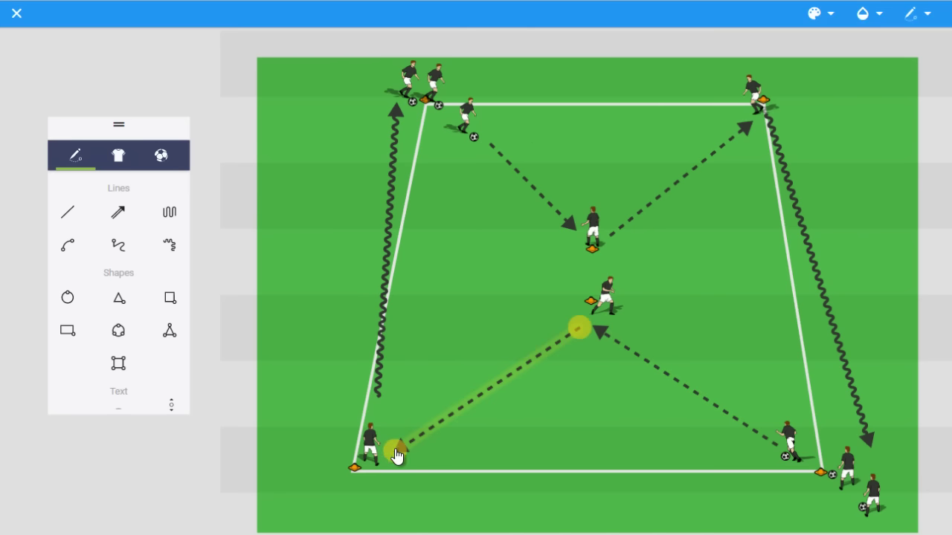
pyautogui.moveTo(394, 450); pyautogui.dragTo(388, 418)
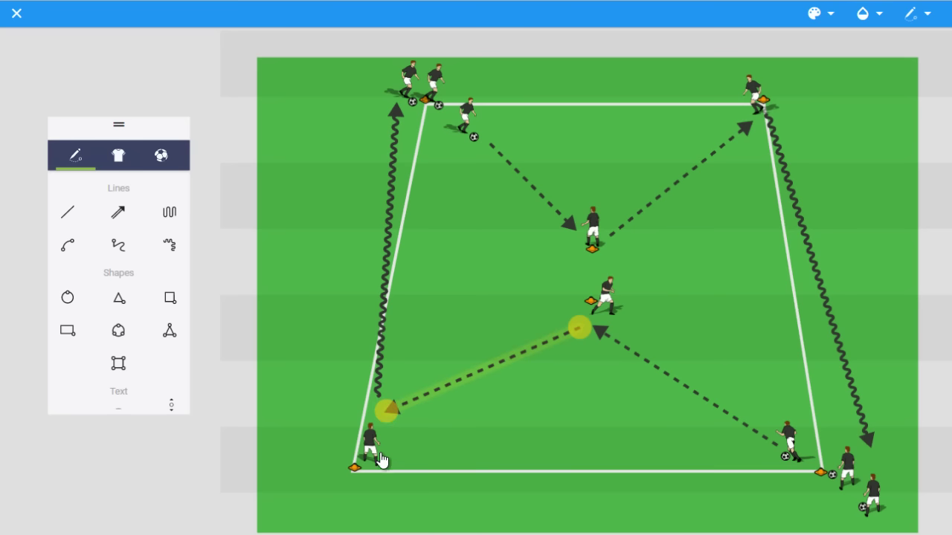
pyautogui.click(377, 398)
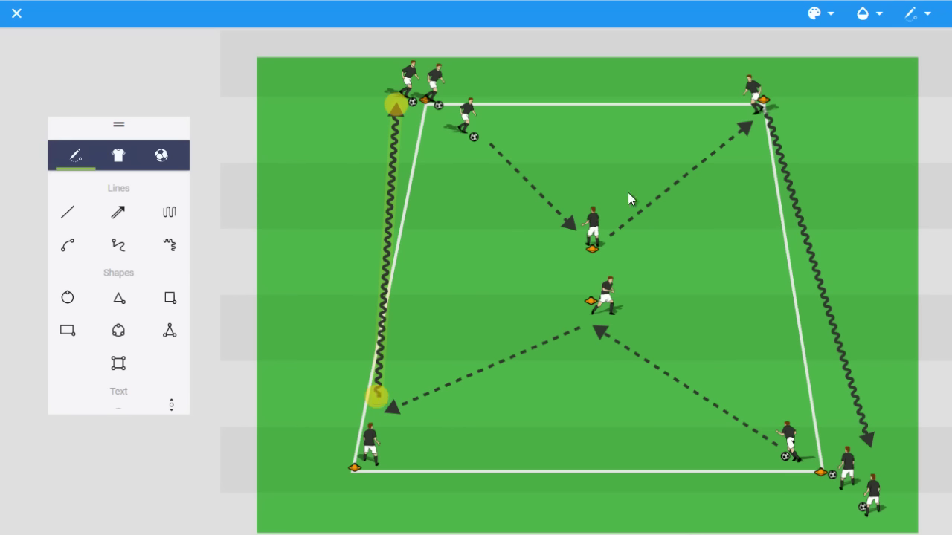
# - Raise the upper-left pass's arrowhead slightly, and bring the second pass's arrowhead and the right dribble's start just below the upper-right player
pyautogui.click(569, 227)
pyautogui.moveTo(569, 231); pyautogui.dragTo(574, 222)
pyautogui.click(750, 126)
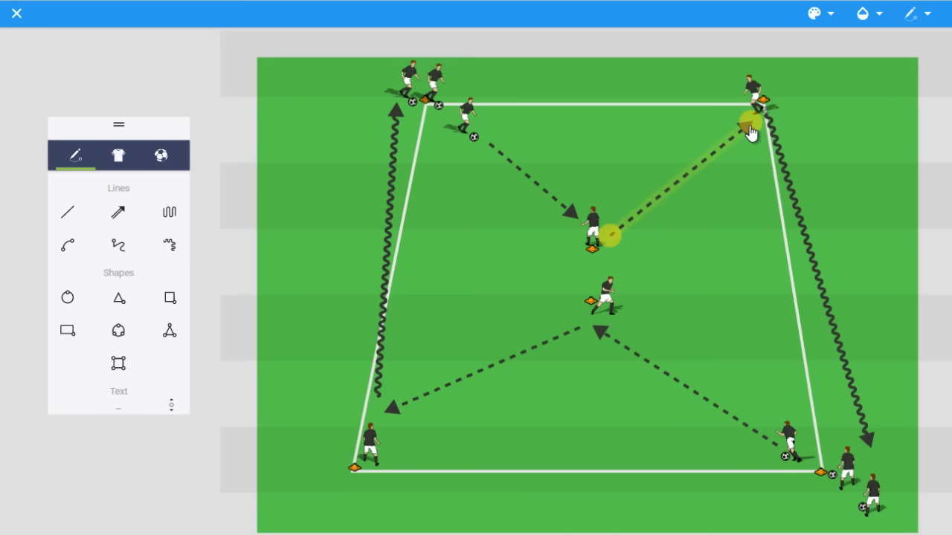
pyautogui.moveTo(750, 127); pyautogui.dragTo(752, 140)
pyautogui.click(766, 128)
pyautogui.moveTo(763, 106); pyautogui.dragTo(768, 140)
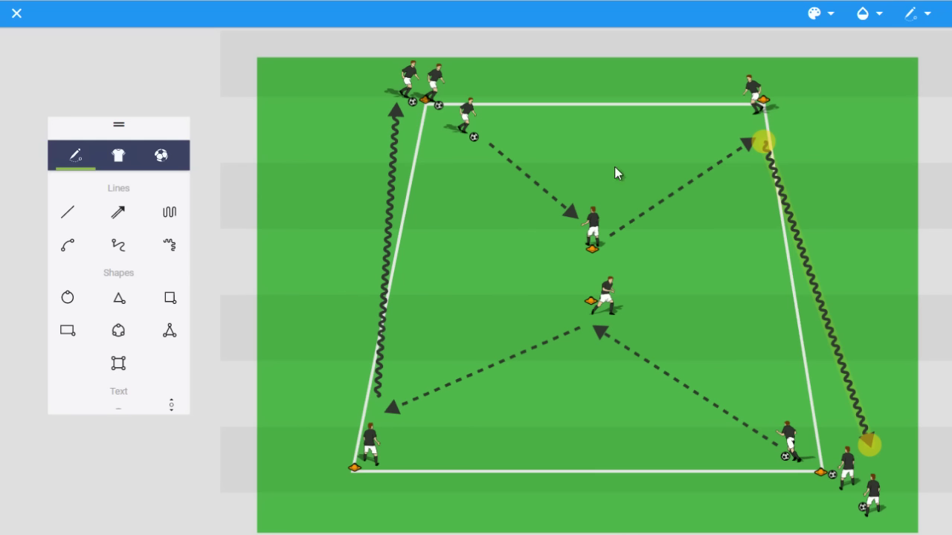
pyautogui.click(369, 444)
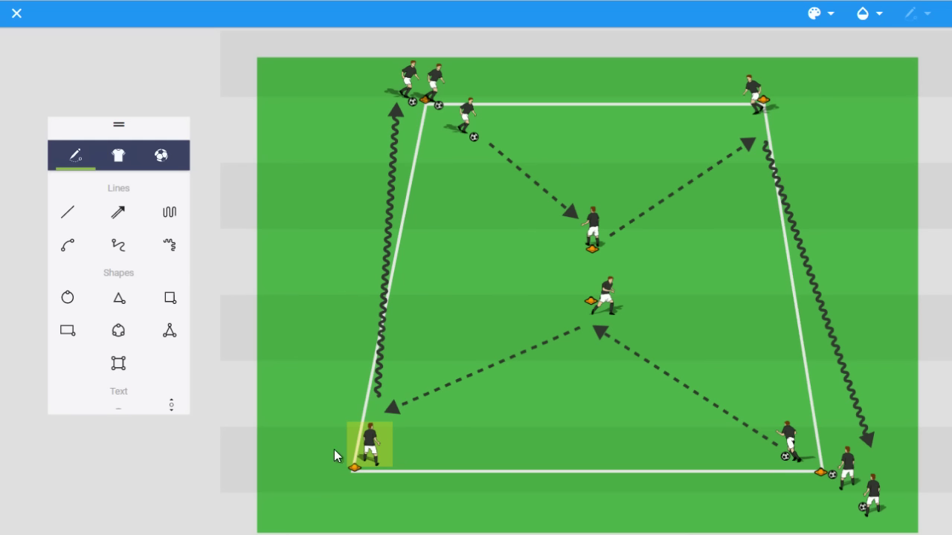
pyautogui.click(606, 301)
pyautogui.click(592, 231)
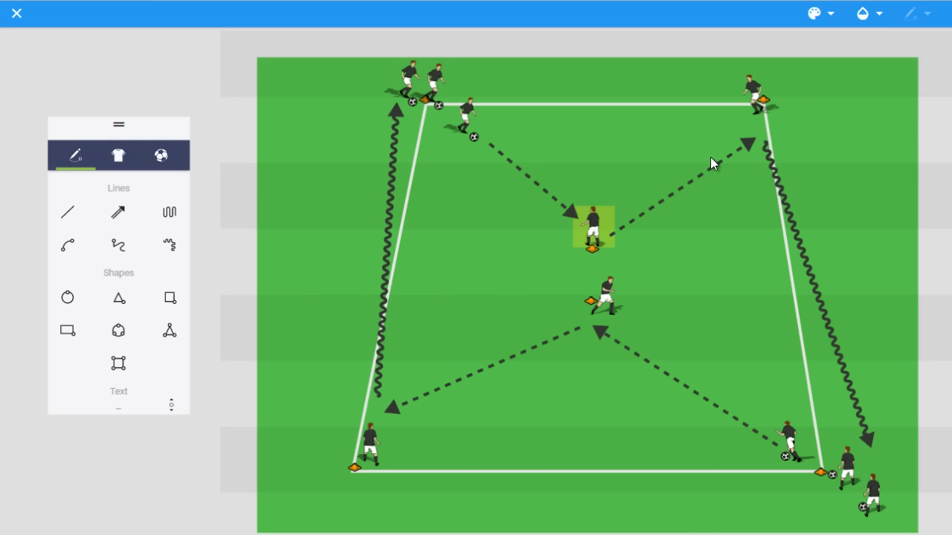
pyautogui.click(616, 306)
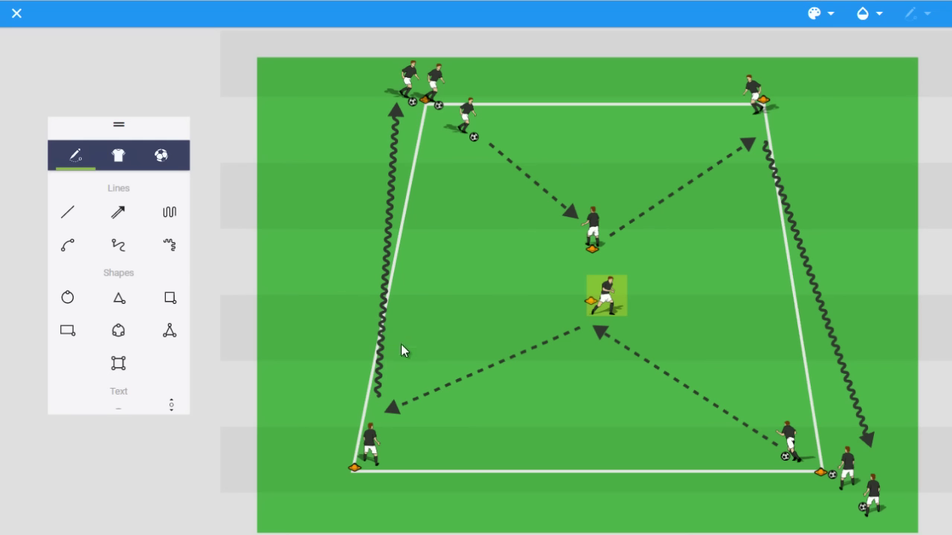
pyautogui.click(392, 410)
pyautogui.click(369, 453)
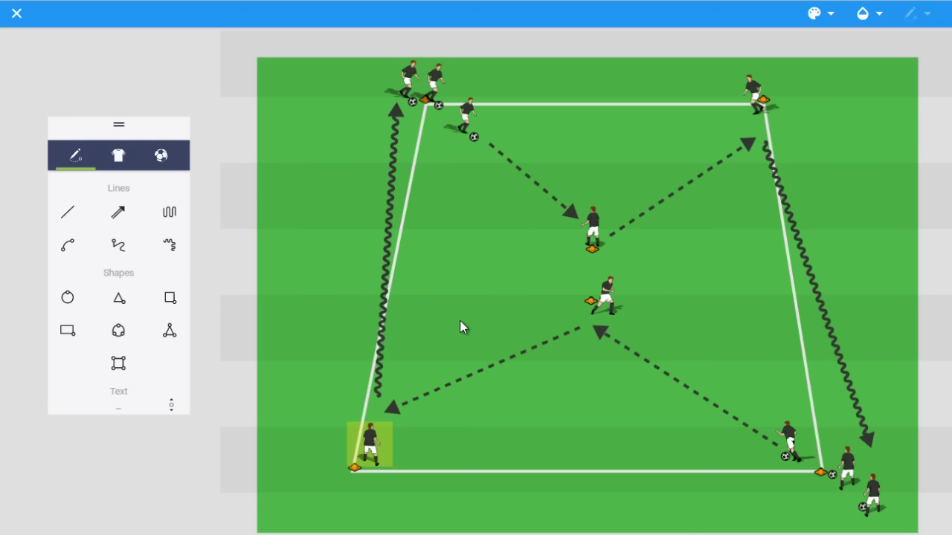
pyautogui.click(566, 335)
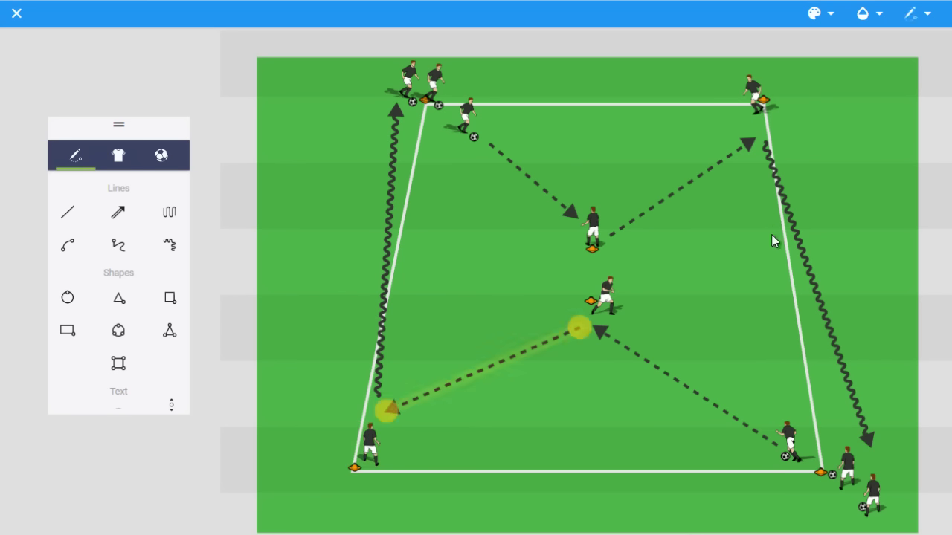
# - Delete both wavy dribble arrows along the two sides of the playing area
pyautogui.click(796, 251)
pyautogui.click(801, 260)
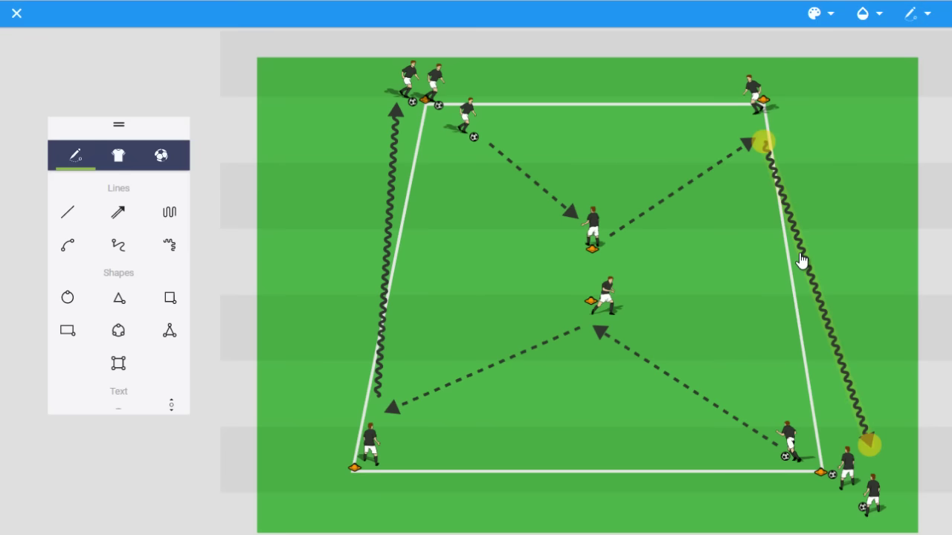
pyautogui.press('Delete')
pyautogui.click(380, 340)
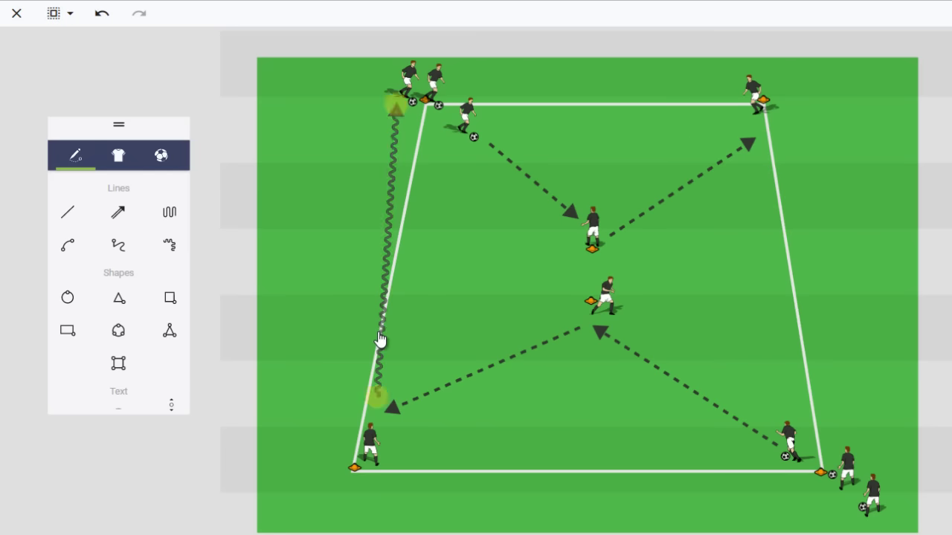
pyautogui.press('Delete')
# - Copy the upper central cone twice to form a gate at mid-height, one cone on each side of the left boundary line
pyautogui.click(592, 249)
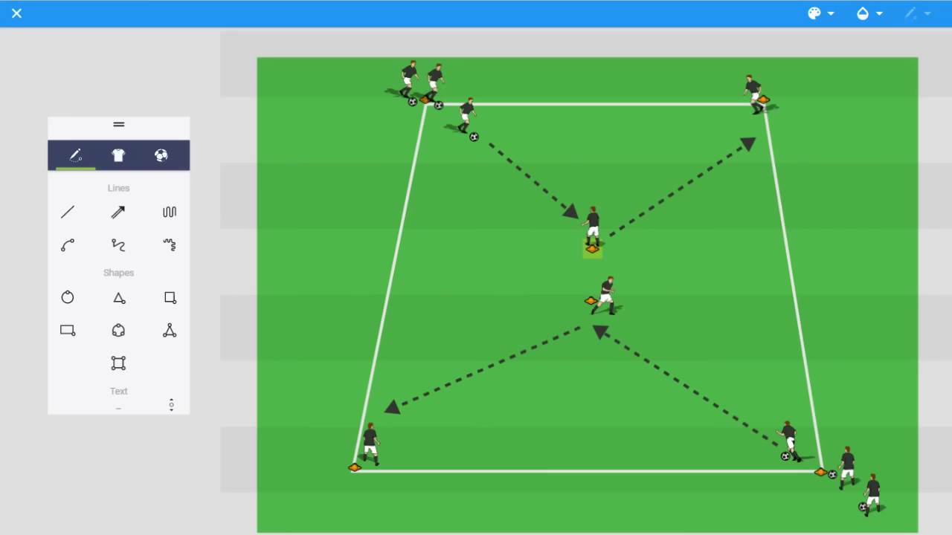
pyautogui.moveTo(595, 253); pyautogui.dragTo(373, 258)
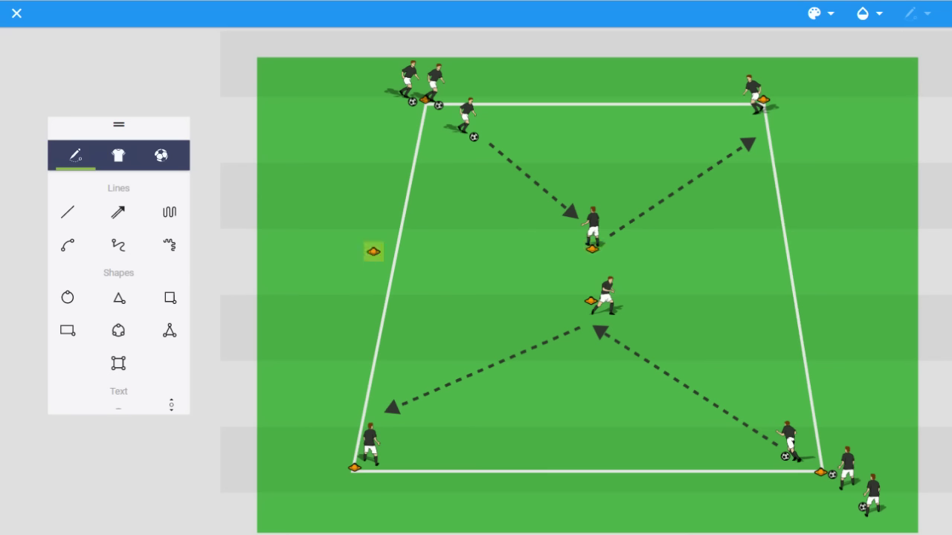
pyautogui.hotkey('ctrl', 'v')
pyautogui.moveTo(380, 262); pyautogui.dragTo(426, 255)
pyautogui.moveTo(374, 260); pyautogui.dragTo(418, 283)
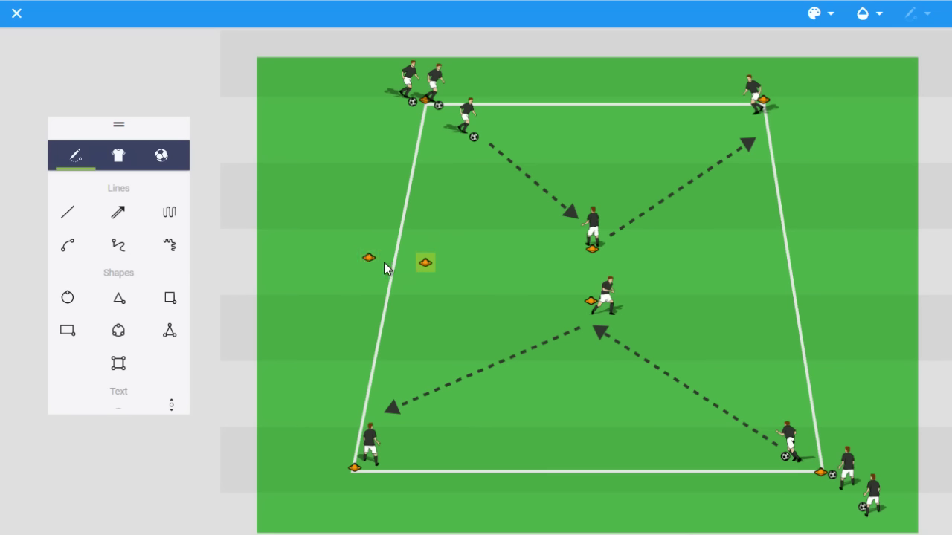
pyautogui.moveTo(371, 258); pyautogui.dragTo(367, 262)
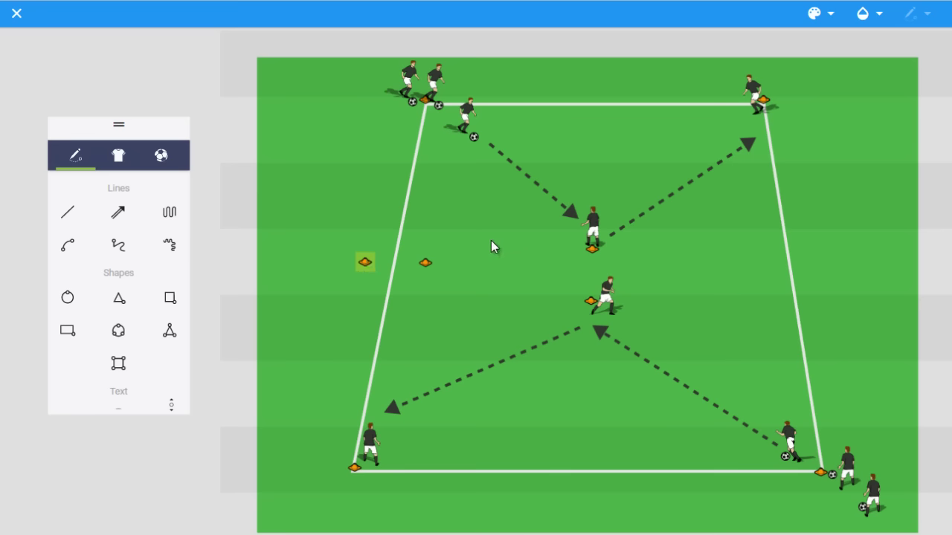
# - Recolor both left gate cones yellow and place a copy of the pair across the right boundary line as a second gate
pyautogui.click(814, 15)
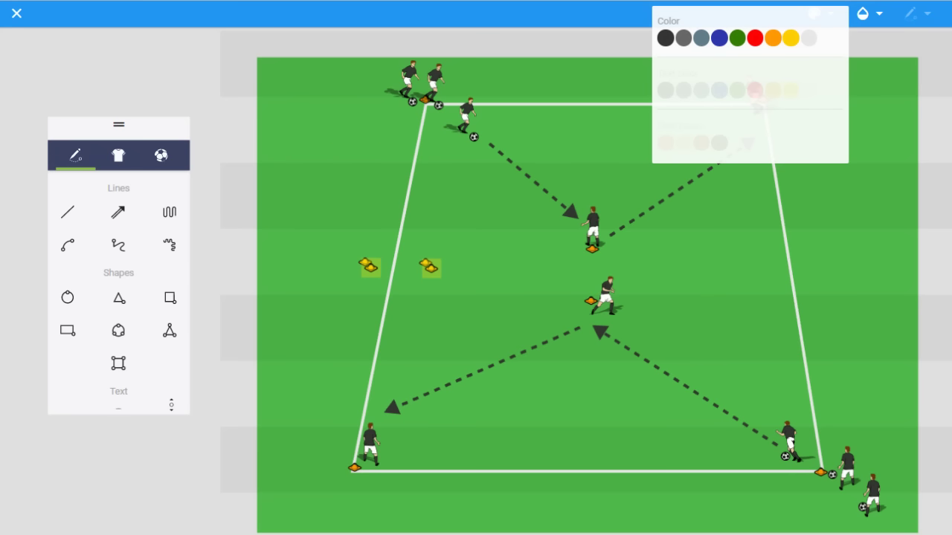
pyautogui.click(418, 276)
pyautogui.moveTo(436, 276); pyautogui.dragTo(822, 255)
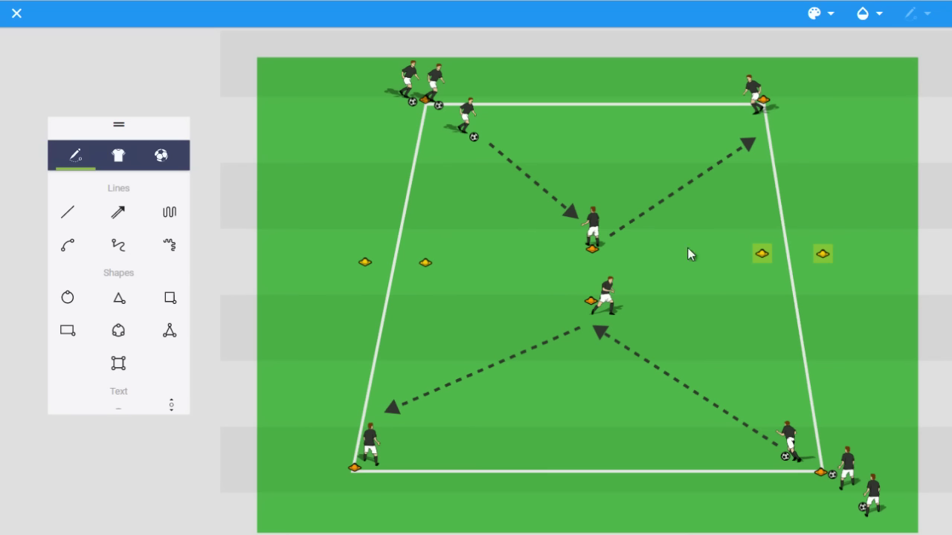
# - Copy the outermost upper-left player into the left gate, and place another copy in the right gate
pyautogui.click(411, 80)
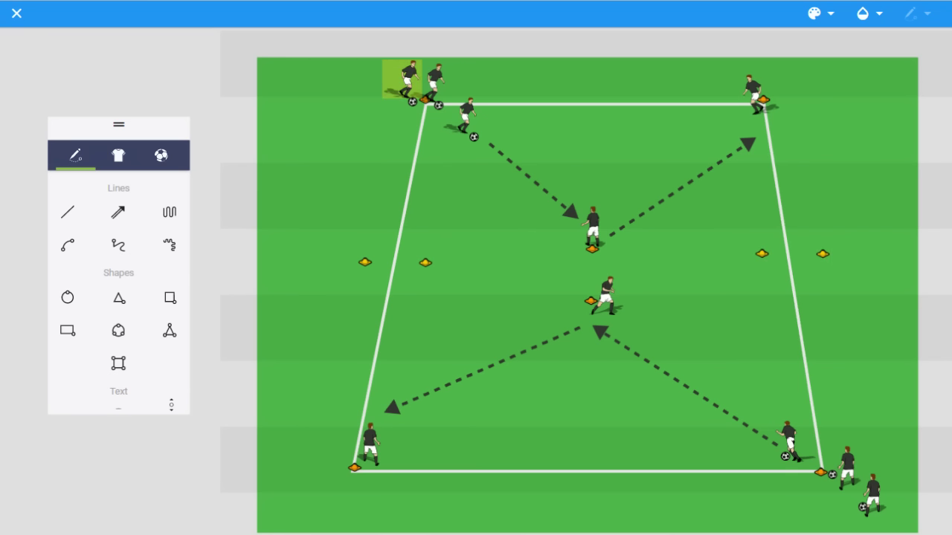
pyautogui.hotkey('ctrl', 'd')
pyautogui.moveTo(407, 83); pyautogui.dragTo(402, 244)
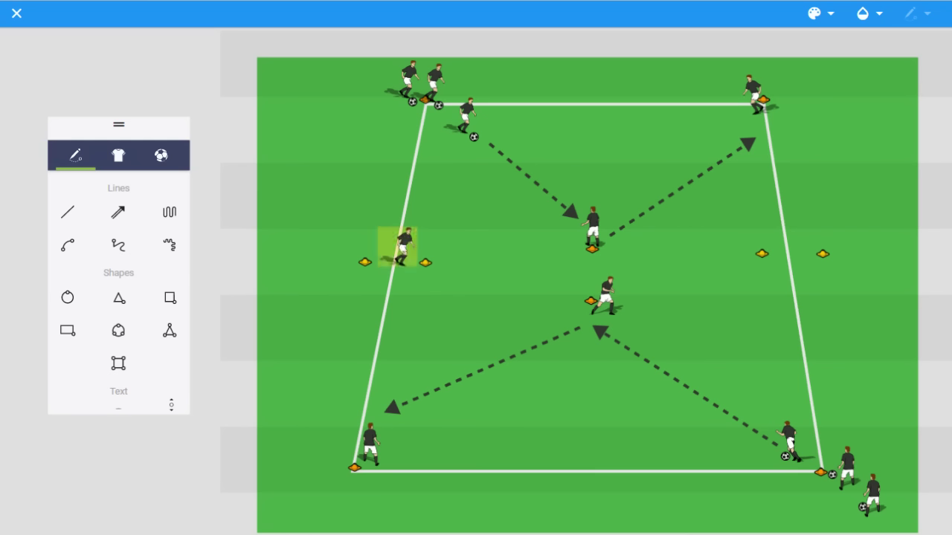
pyautogui.hotkey('ctrl', 'd')
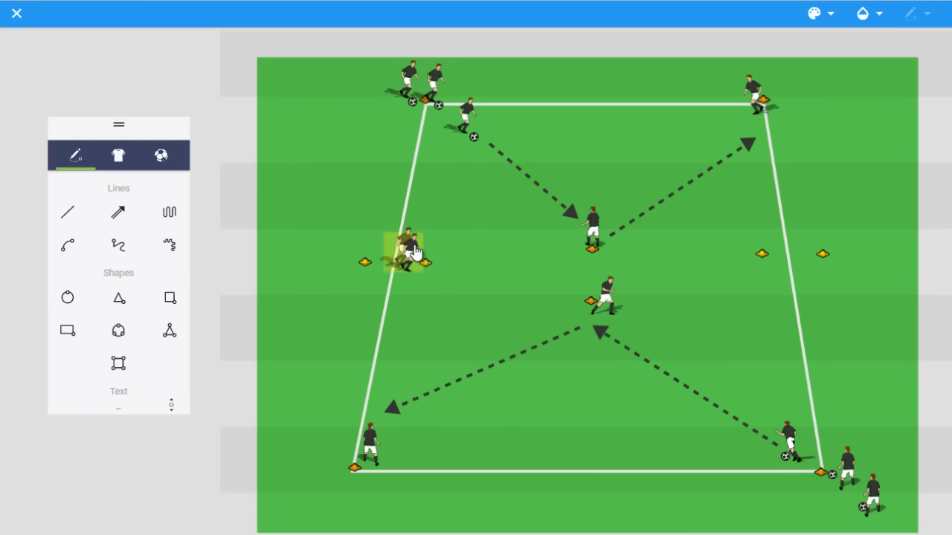
pyautogui.moveTo(408, 253); pyautogui.dragTo(789, 243)
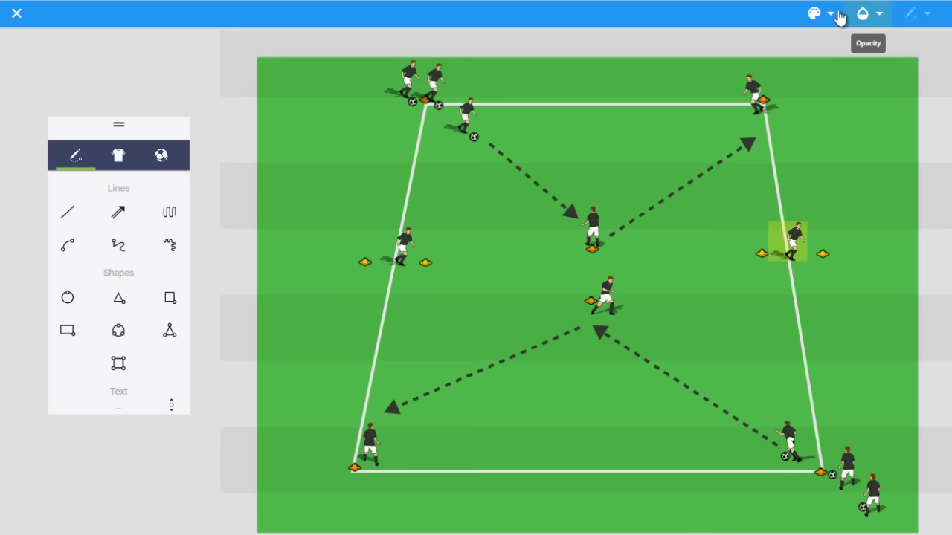
# - Mirror the player in the right gate, and shift the left gate's player slightly outward onto the boundary line
pyautogui.click(926, 14)
pyautogui.click(916, 43)
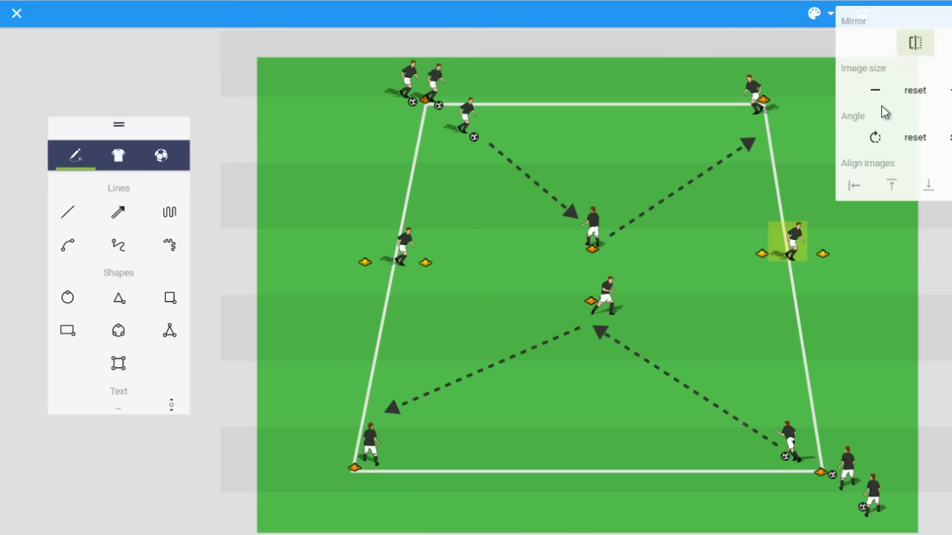
pyautogui.click(841, 325)
pyautogui.click(795, 257)
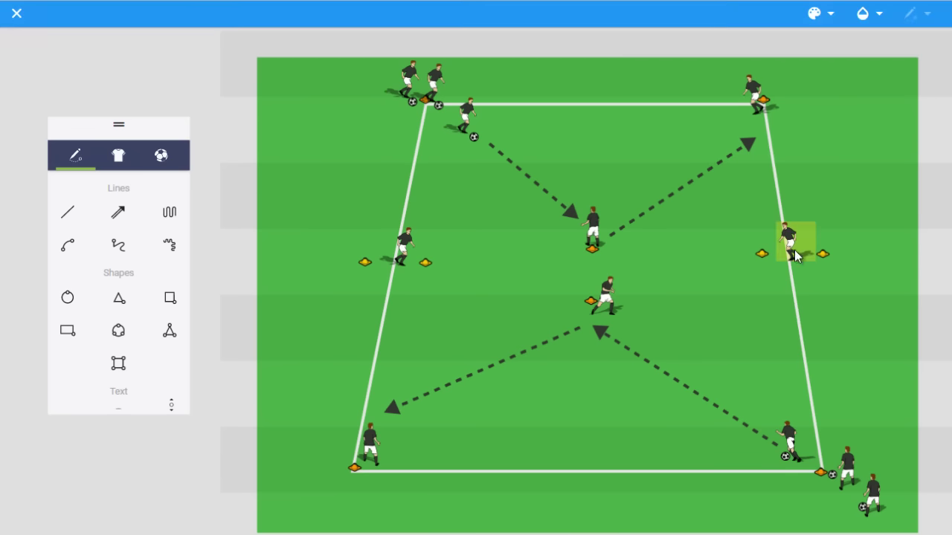
pyautogui.click(401, 249)
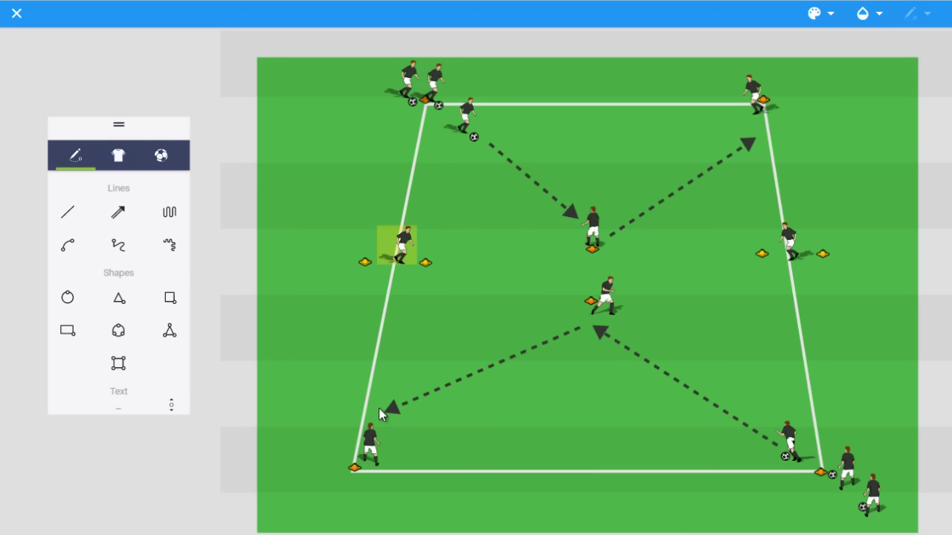
pyautogui.moveTo(409, 249)
pyautogui.mouseDown()
pyautogui.moveTo(408, 234)
pyautogui.moveTo(407, 251)
pyautogui.moveTo(376, 210)
pyautogui.moveTo(402, 252)
pyautogui.mouseUp()
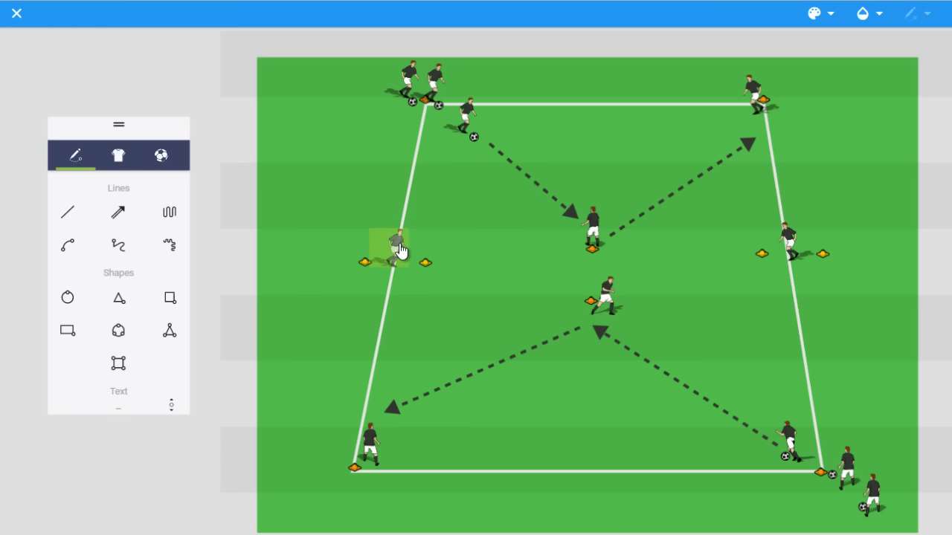
# - Copy the lower outgoing pass arrow and run it from just above the lower-left player to just below the left gate's player
pyautogui.click(517, 354)
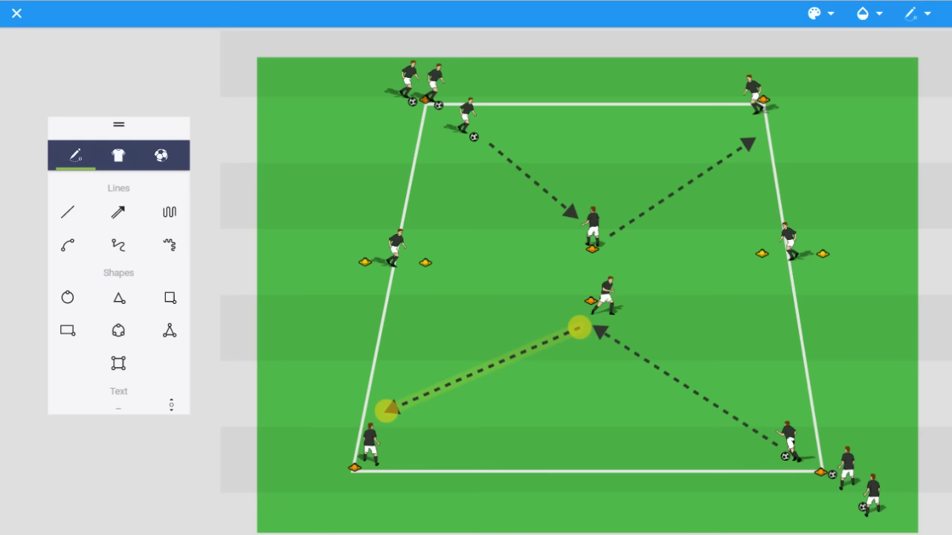
pyautogui.moveTo(471, 395); pyautogui.dragTo(413, 278)
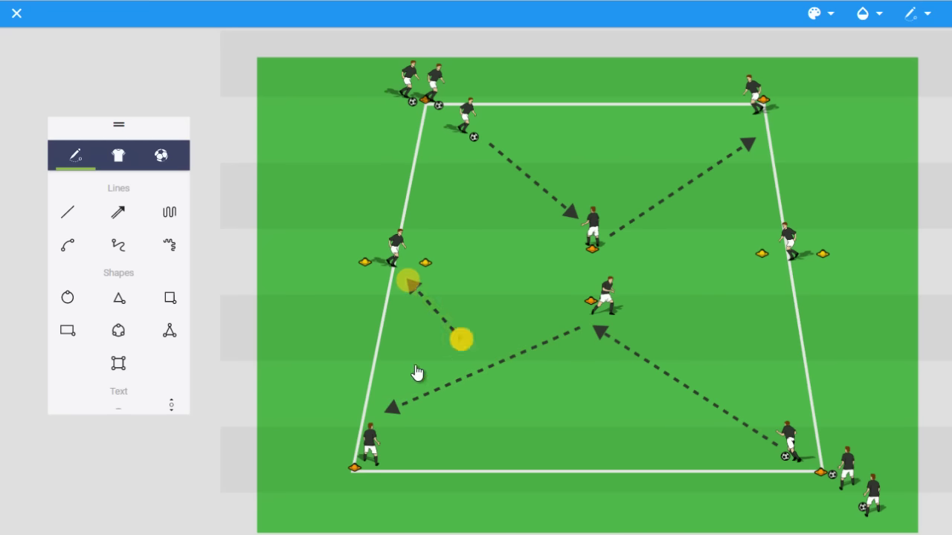
pyautogui.moveTo(461, 340); pyautogui.dragTo(370, 406)
pyautogui.moveTo(407, 281); pyautogui.dragTo(402, 290)
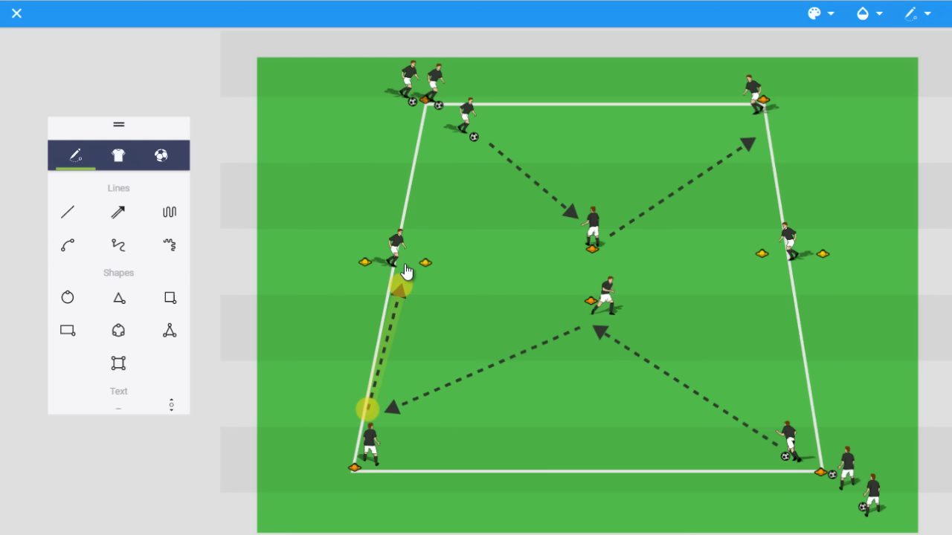
pyautogui.moveTo(402, 290); pyautogui.dragTo(388, 281)
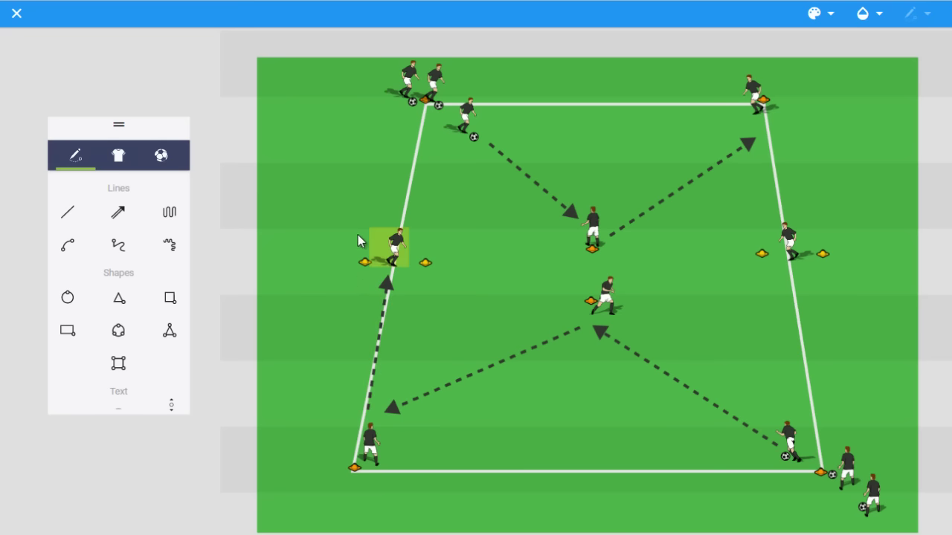
# - Draw a freestyle arrow from the new pass's arrowhead, curving around the outside of the left gate's outer cone
pyautogui.click(67, 246)
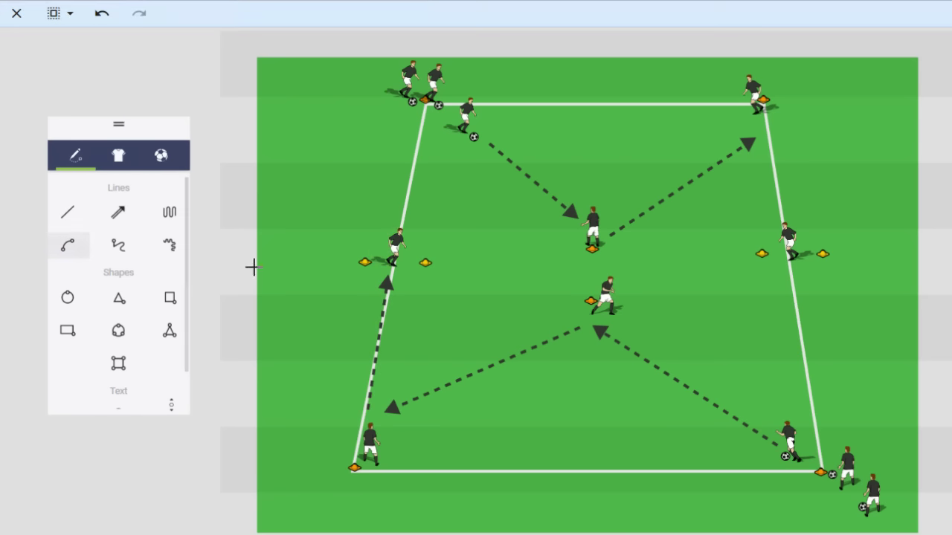
pyautogui.click(118, 245)
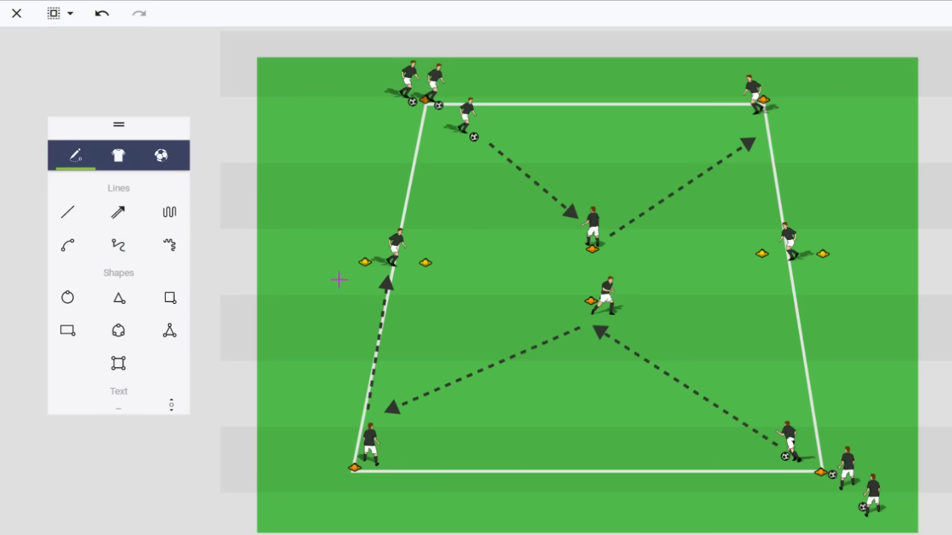
pyautogui.moveTo(379, 278)
pyautogui.mouseDown()
pyautogui.moveTo(344, 279)
pyautogui.moveTo(330, 265)
pyautogui.moveTo(336, 240)
pyautogui.mouseUp()
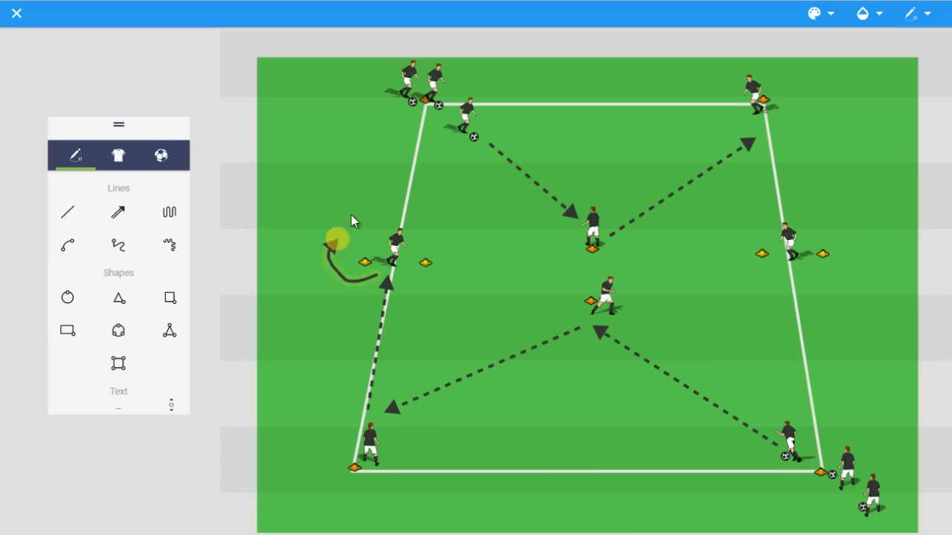
# - Draw a wavy dribble arrow from the curved arrow's head up to just beside the outermost upper-left player
pyautogui.click(386, 316)
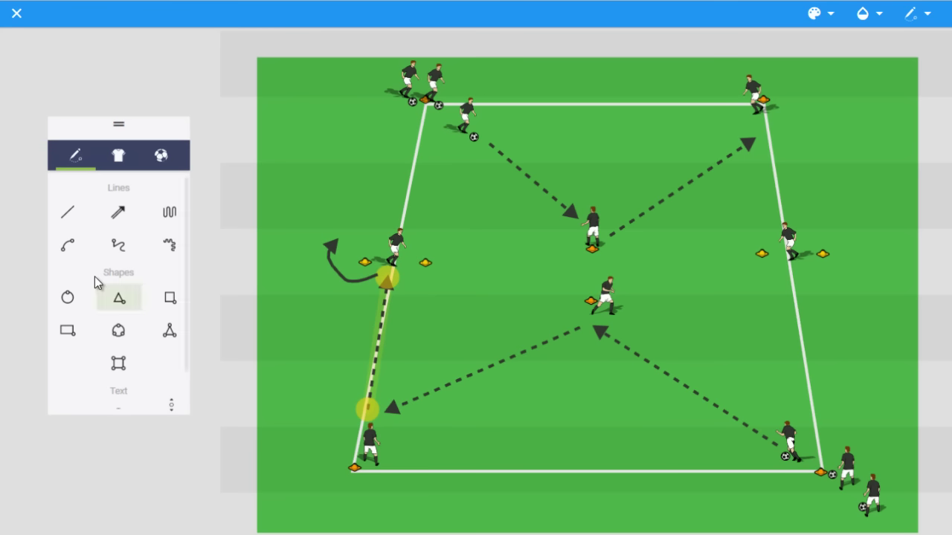
pyautogui.click(170, 212)
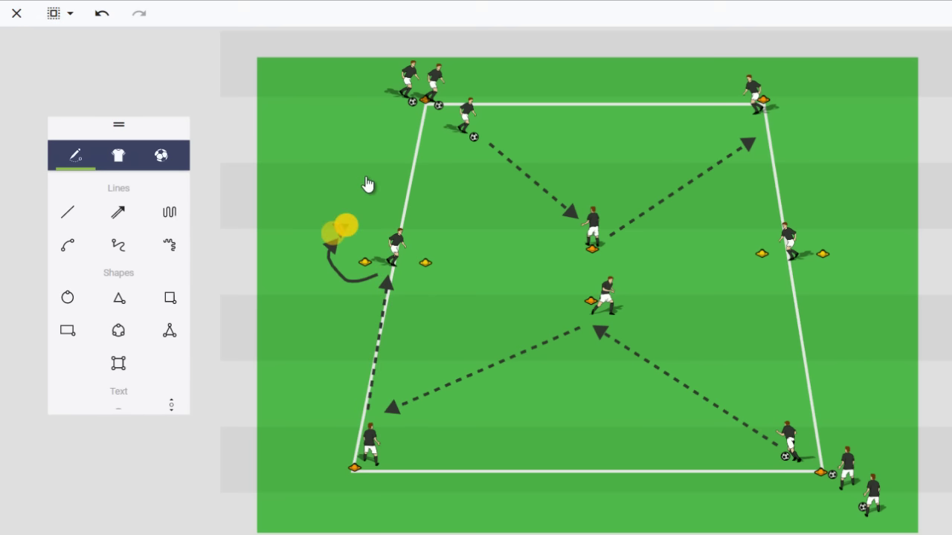
pyautogui.moveTo(332, 232)
pyautogui.mouseDown()
pyautogui.moveTo(395, 111)
pyautogui.moveTo(380, 83)
pyautogui.mouseUp()
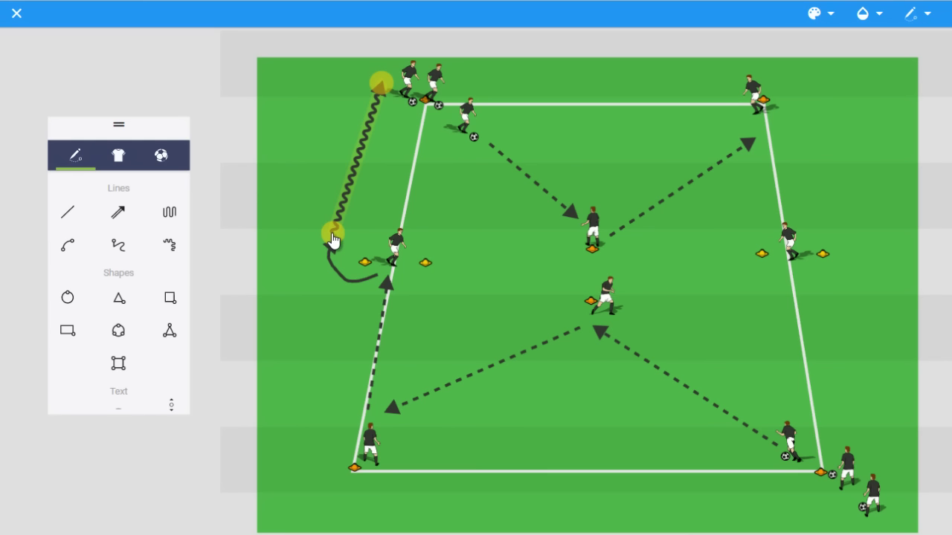
pyautogui.moveTo(333, 239); pyautogui.dragTo(340, 232)
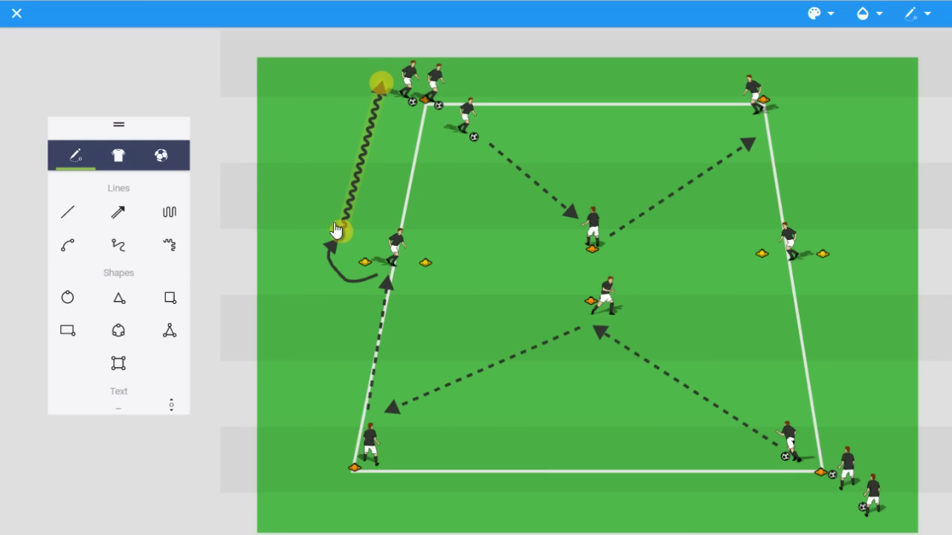
# - Copy the left side's pass arrow to the right side, starting just below the upper-right player and pointing down toward the right gate
pyautogui.click(438, 84)
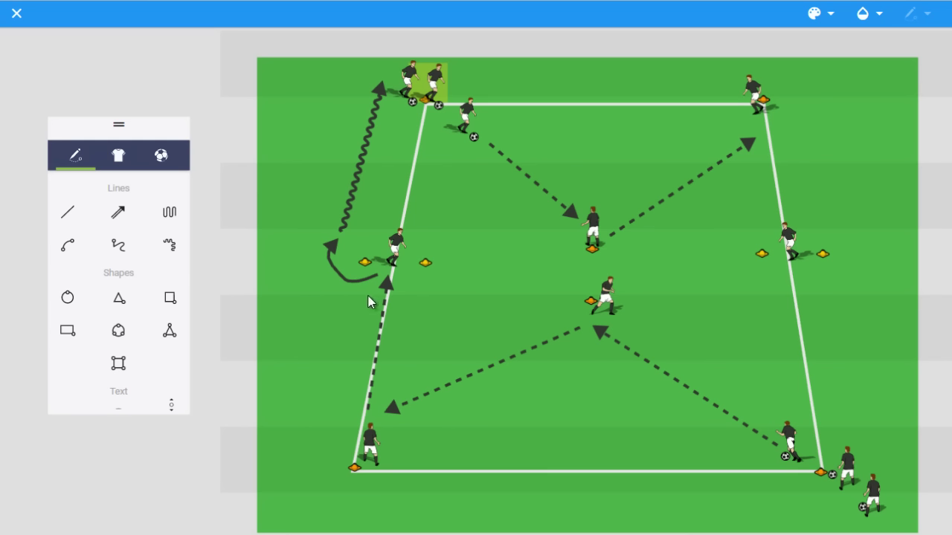
pyautogui.click(385, 316)
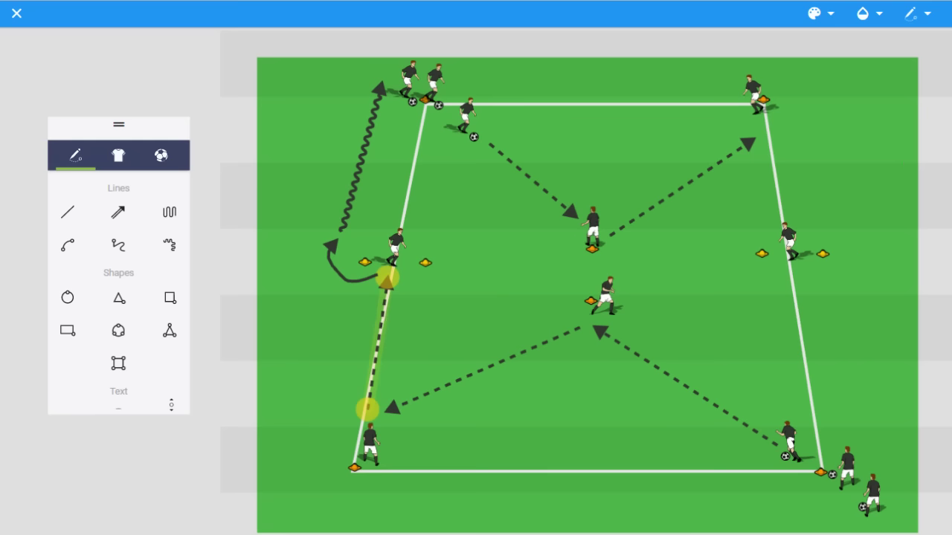
pyautogui.moveTo(385, 316); pyautogui.dragTo(391, 322)
pyautogui.hotkey('ctrl', 'c')
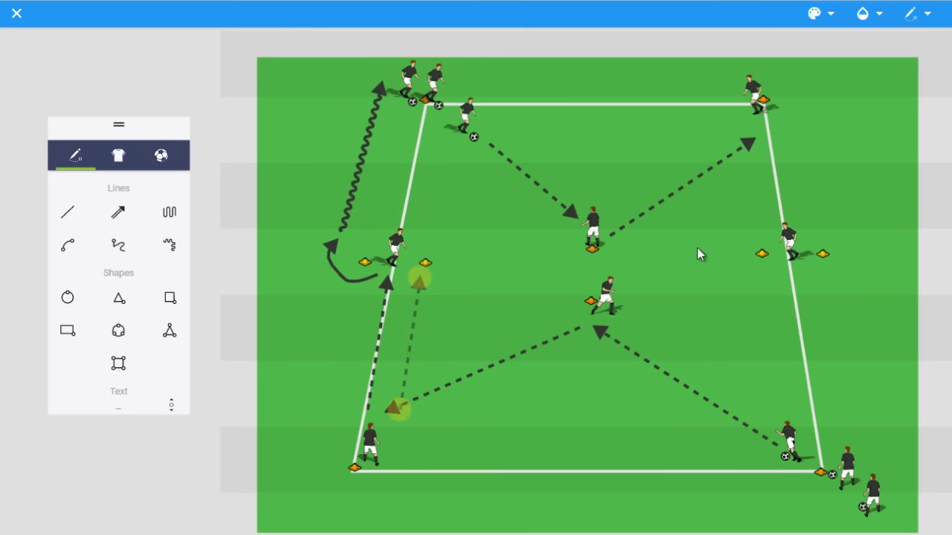
pyautogui.hotkey('ctrl', 'v')
pyautogui.moveTo(859, 191); pyautogui.dragTo(817, 180)
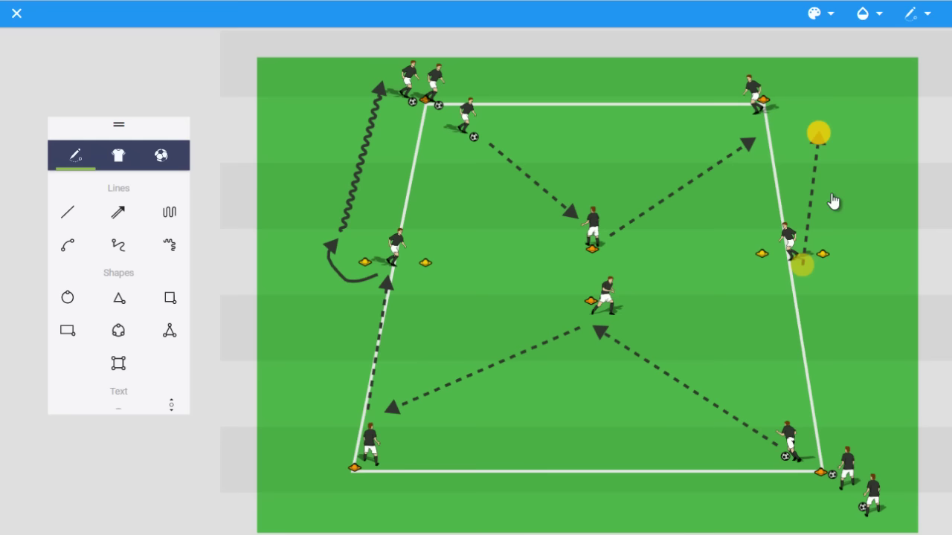
pyautogui.moveTo(821, 135); pyautogui.dragTo(795, 155)
pyautogui.moveTo(802, 264); pyautogui.dragTo(778, 122)
# - Replace the player in the right gate with a standing player figure from the player library
pyautogui.click(784, 252)
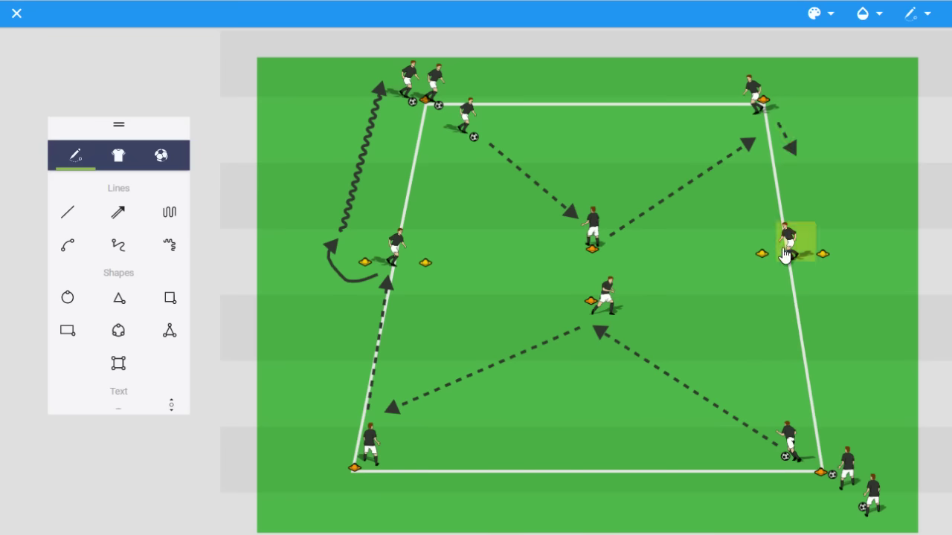
pyautogui.press('Delete')
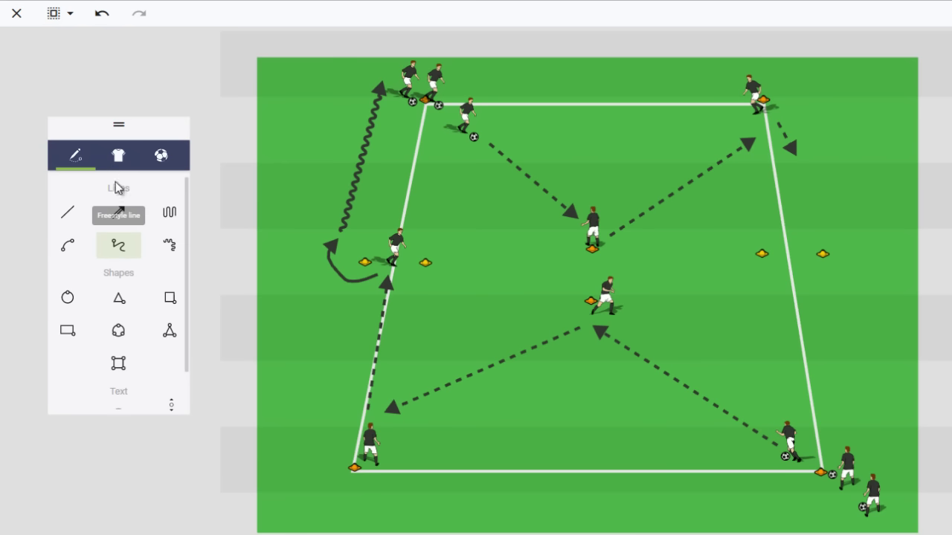
pyautogui.click(116, 158)
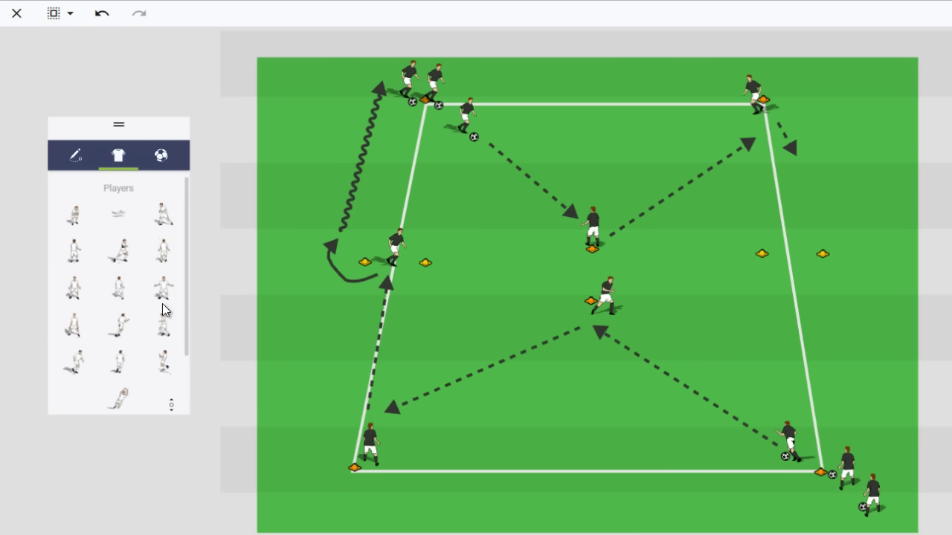
pyautogui.click(77, 256)
pyautogui.click(785, 251)
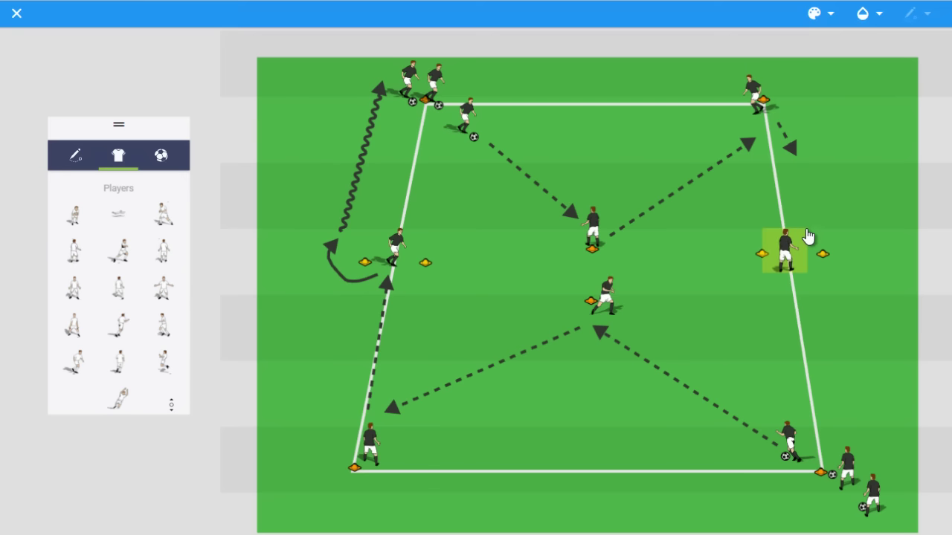
# - Reduce the image size of the new right gate player by two steps
pyautogui.click(908, 13)
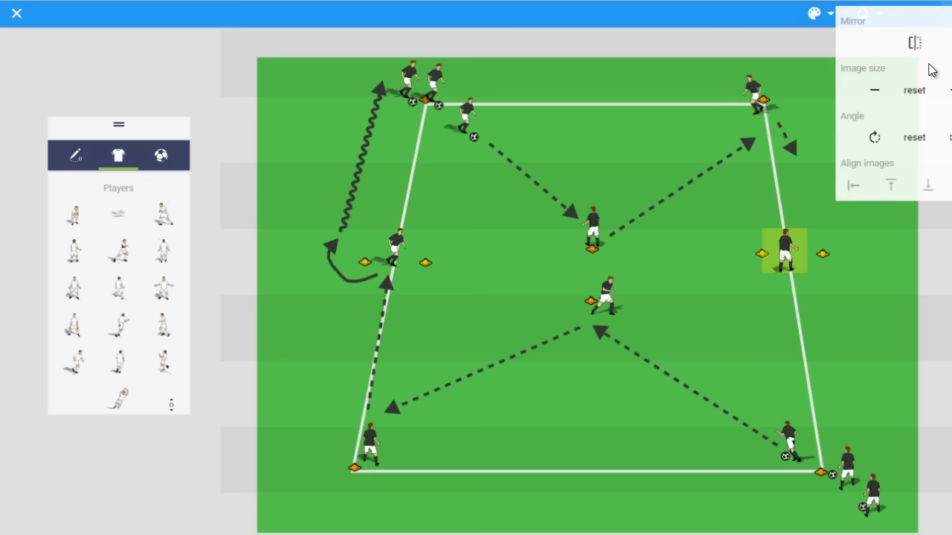
pyautogui.click(875, 91)
pyautogui.click(876, 91)
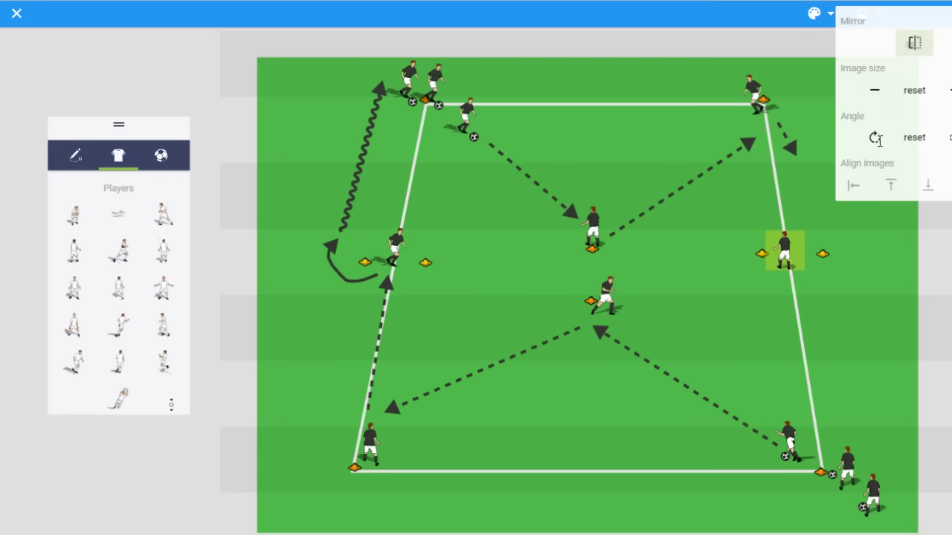
# - Extend the right side's pass arrow so it runs from below the upper-right player to just above the right gate player
pyautogui.click(778, 125)
pyautogui.moveTo(792, 154)
pyautogui.mouseDown()
pyautogui.moveTo(778, 142)
pyautogui.moveTo(791, 191)
pyautogui.moveTo(781, 215)
pyautogui.mouseUp()
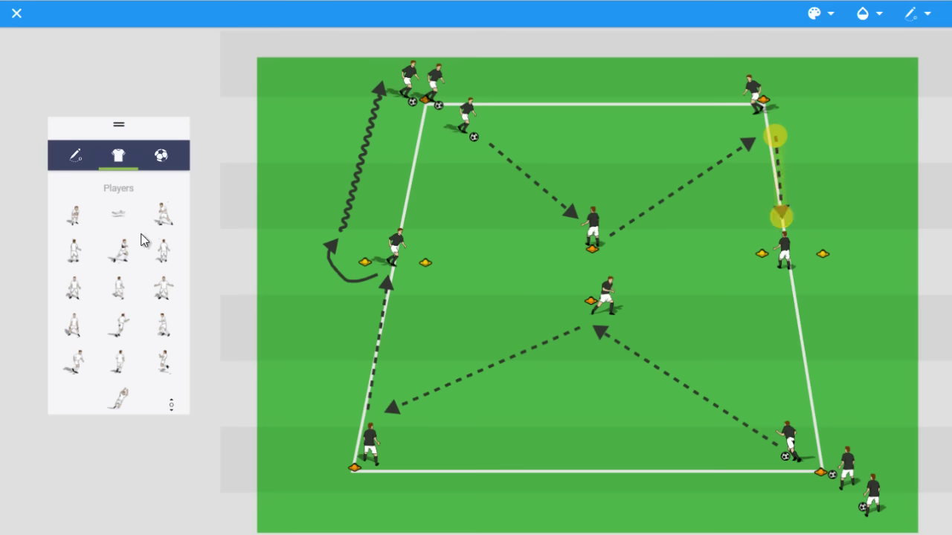
# - Draw a freestyle run arrow from the right gate player around the gate's outer cone and downward, and shift the player slightly up
pyautogui.click(75, 154)
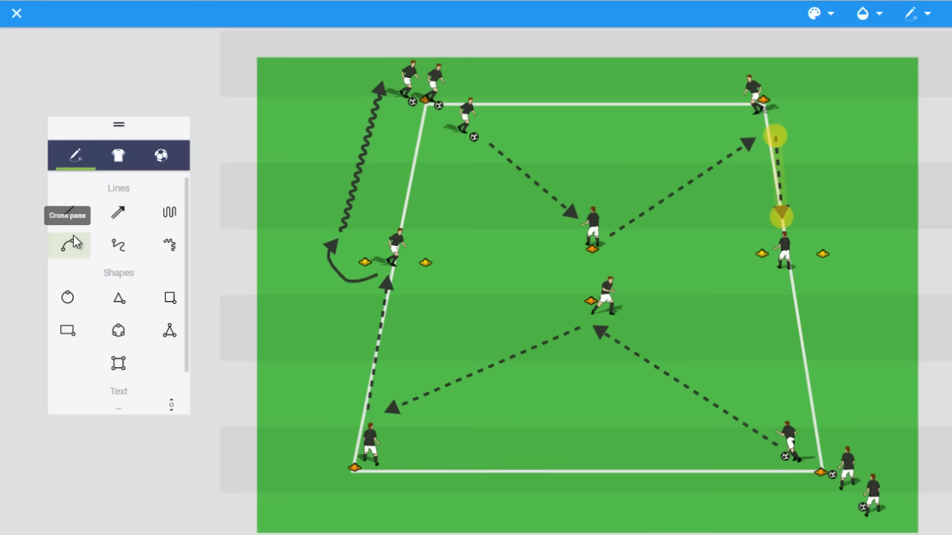
pyautogui.click(118, 244)
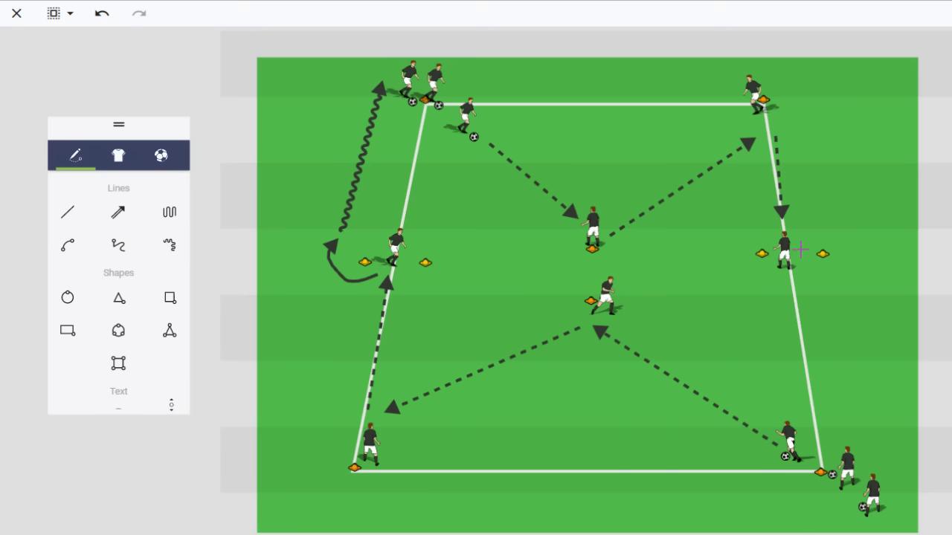
pyautogui.moveTo(796, 245)
pyautogui.mouseDown()
pyautogui.moveTo(844, 246)
pyautogui.moveTo(844, 287)
pyautogui.mouseUp()
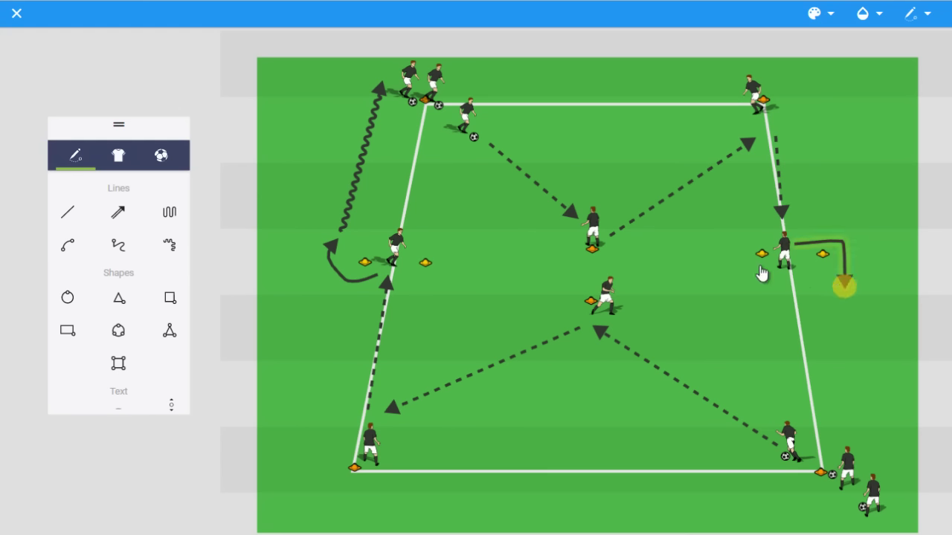
pyautogui.click(788, 246)
pyautogui.moveTo(787, 246); pyautogui.dragTo(792, 242)
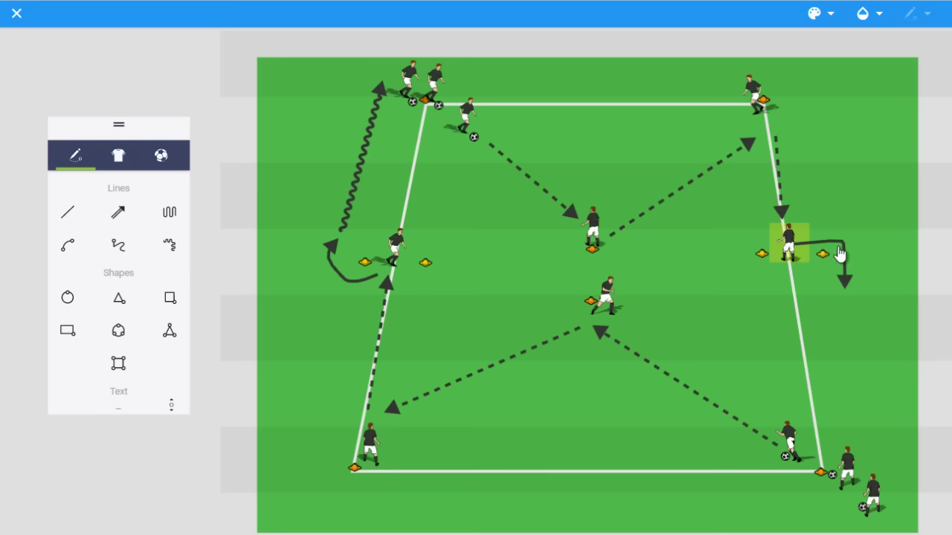
# - Draw a wavy dribble arrow from the right run arrow's head down to just above the outermost lower-right player
pyautogui.click(169, 212)
pyautogui.moveTo(850, 295); pyautogui.dragTo(881, 360)
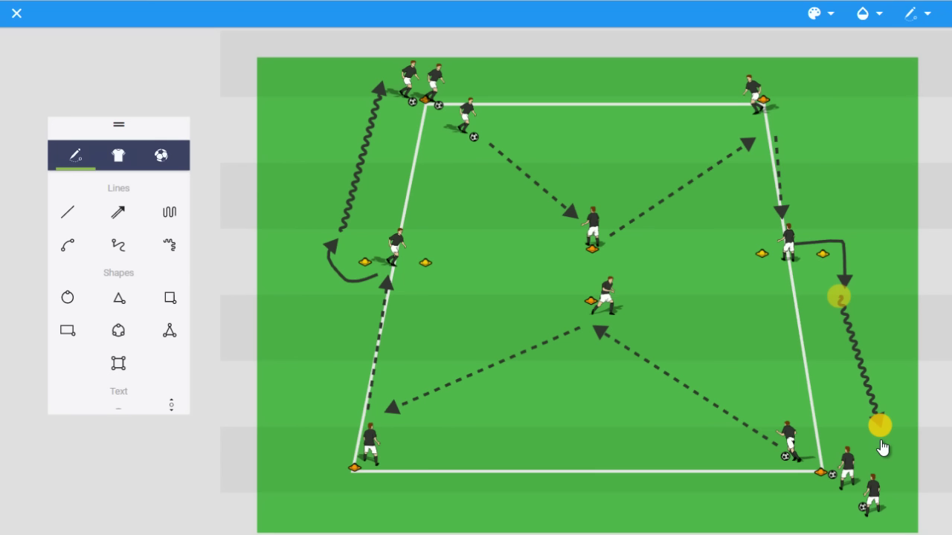
pyautogui.moveTo(882, 441); pyautogui.dragTo(881, 441)
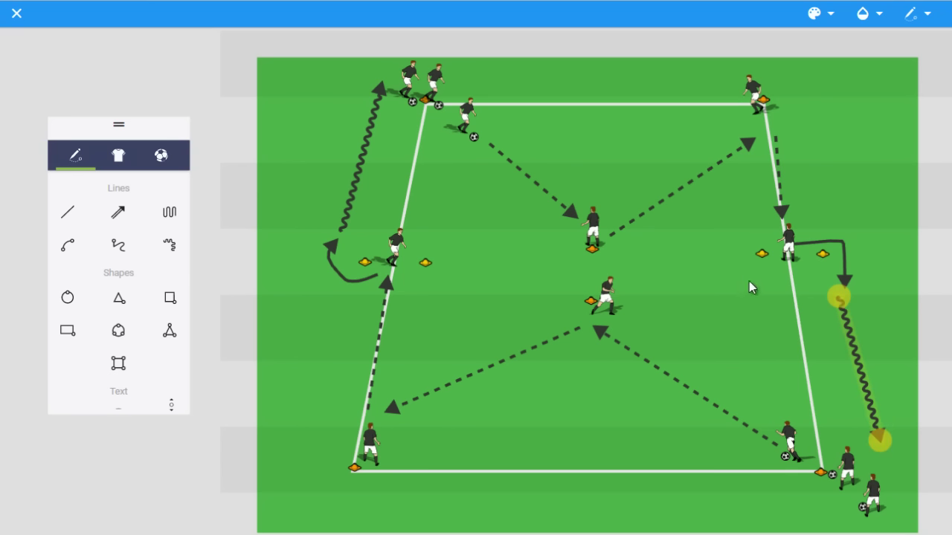
# - Delete the curved run arrow around the left gate's outer cone
pyautogui.click(397, 262)
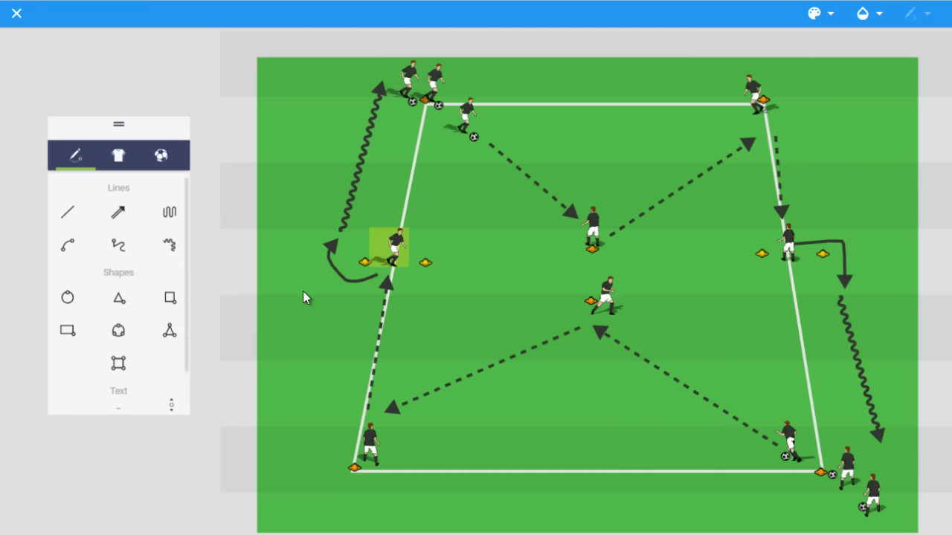
pyautogui.click(347, 289)
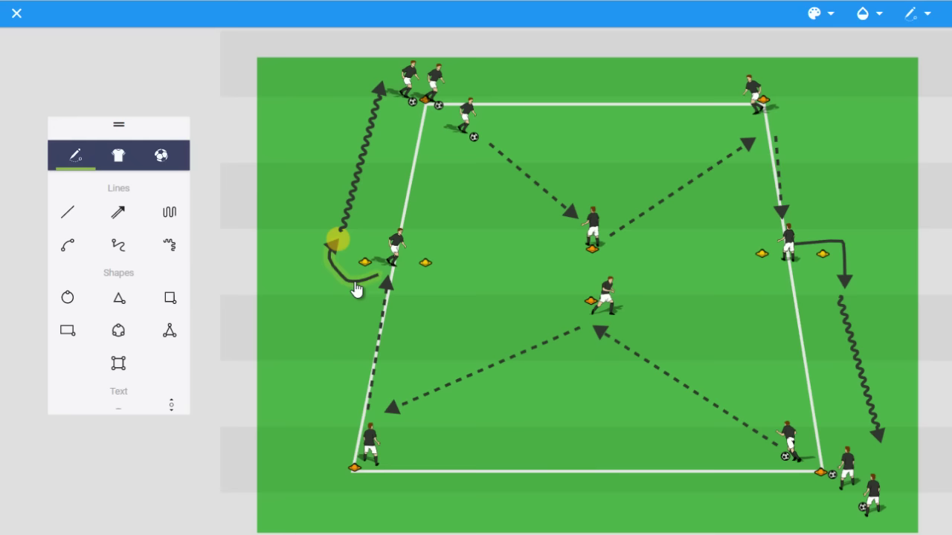
pyautogui.press('Delete')
# - Copy the left side's pass arrow and reshape it into a short return pass pointing down from inside the left gate
pyautogui.click(385, 297)
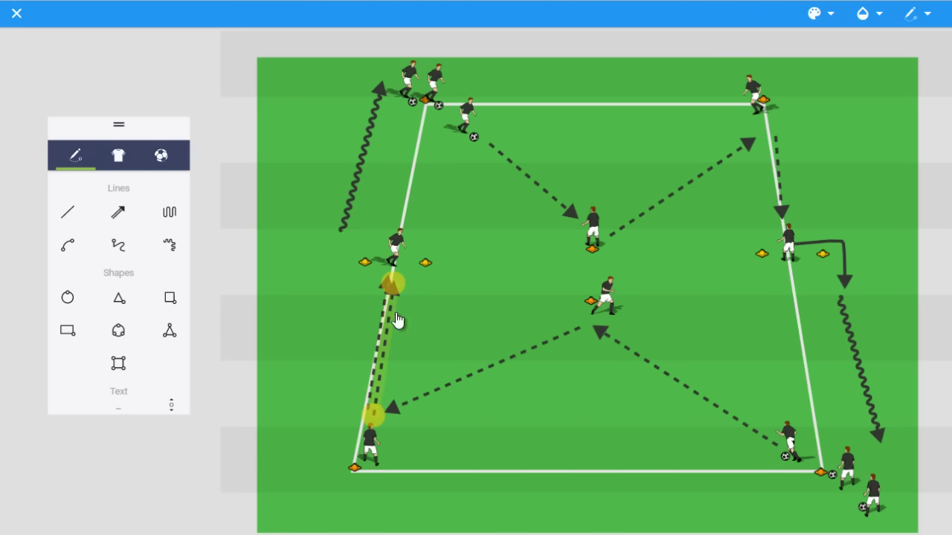
pyautogui.moveTo(380, 327); pyautogui.dragTo(418, 195)
pyautogui.moveTo(429, 153); pyautogui.dragTo(409, 351)
# - Move the left gate player outside the gate's outer cone and delete the wavy dribble arrow on that side
pyautogui.moveTo(387, 254); pyautogui.dragTo(322, 246)
pyautogui.click(346, 221)
pyautogui.press('Delete')
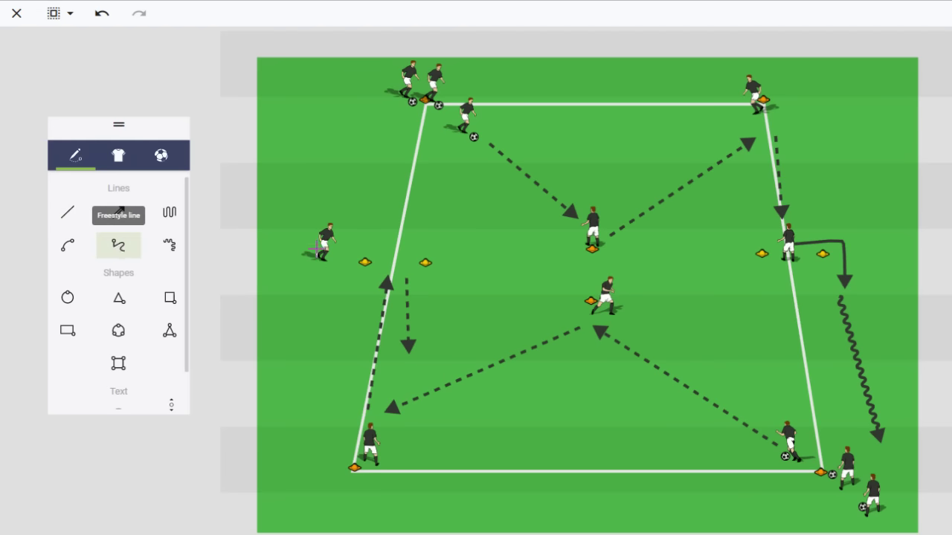
# - Draw a curved freestyle run arrow from the middle of the left gate over its outer cone toward the relocated player
pyautogui.click(119, 244)
pyautogui.moveTo(400, 260)
pyautogui.mouseDown()
pyautogui.moveTo(365, 242)
pyautogui.moveTo(347, 246)
pyautogui.mouseUp()
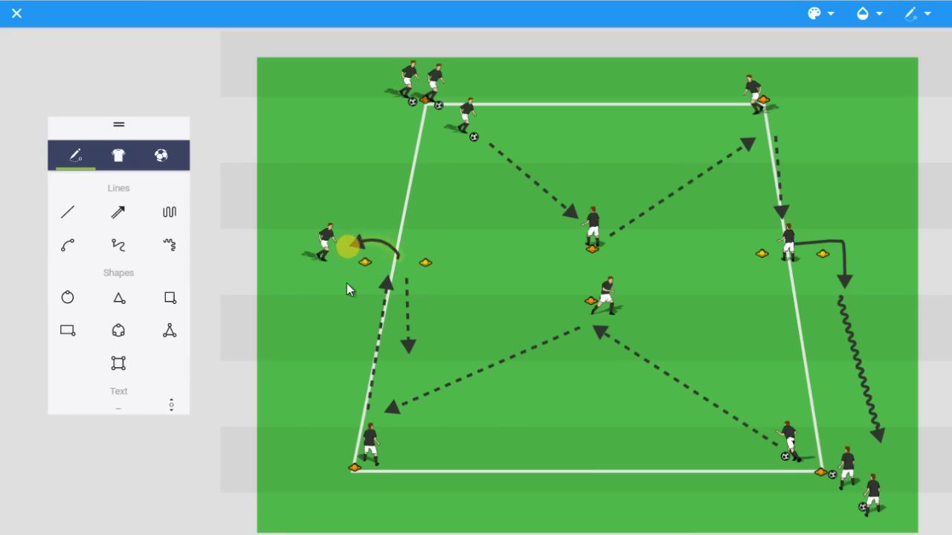
# - Angle the short return-pass arrow's head toward the sideline and draw a straight run arrow from the lower-left player up to it
pyautogui.click(407, 344)
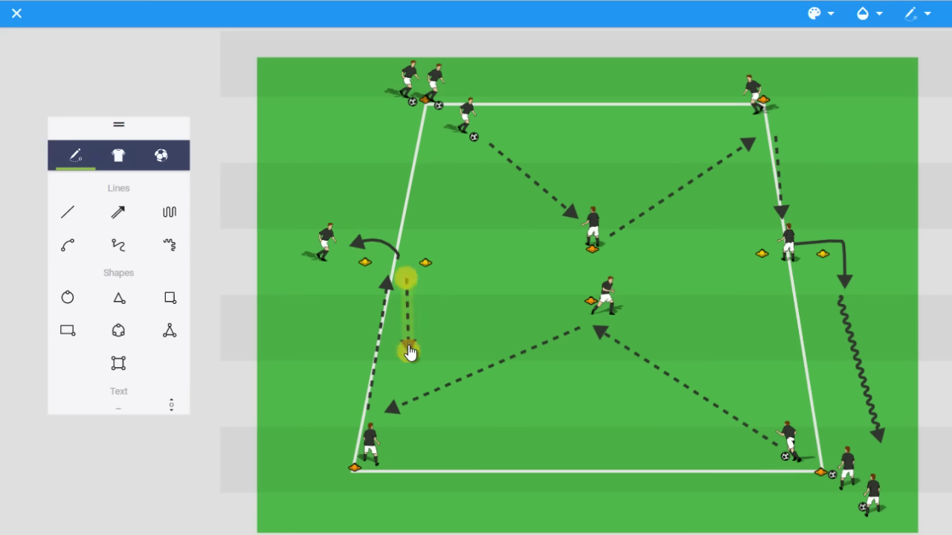
pyautogui.moveTo(407, 345); pyautogui.dragTo(395, 345)
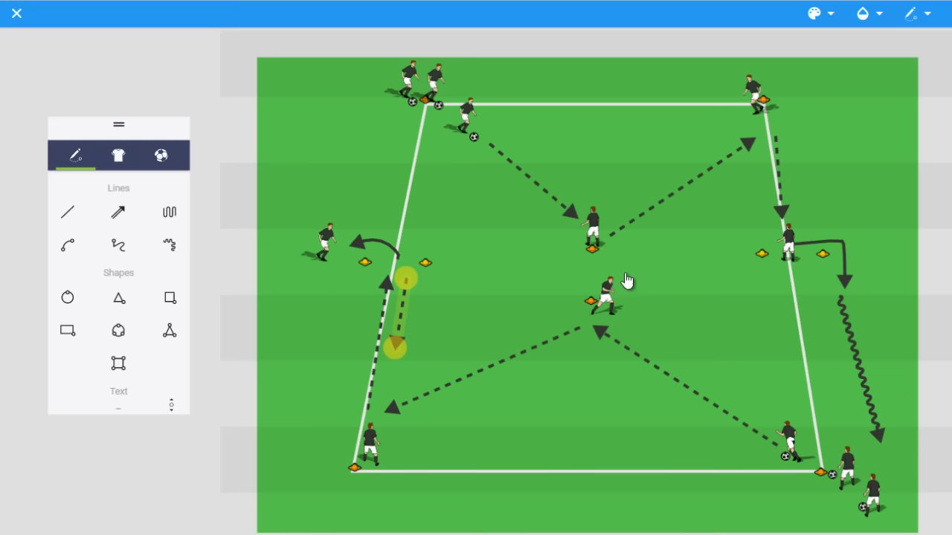
pyautogui.click(69, 215)
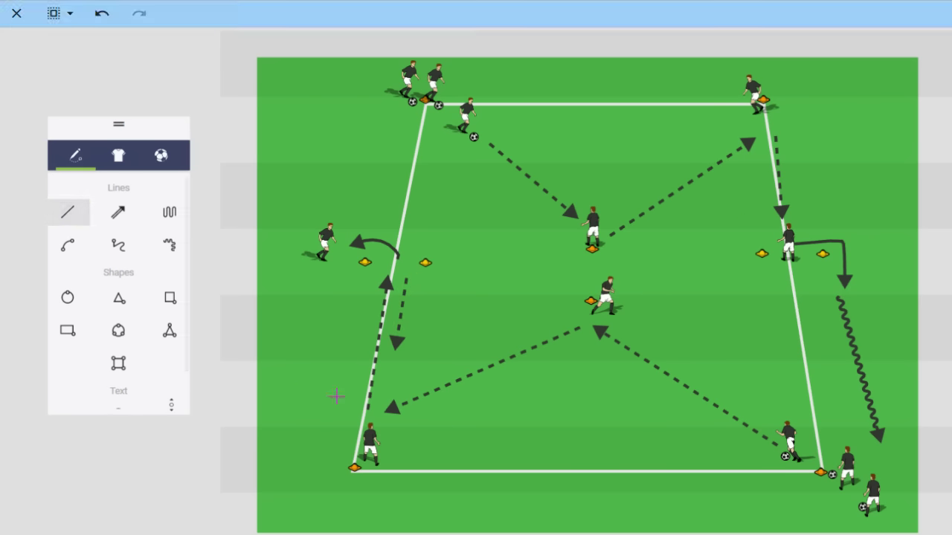
pyautogui.moveTo(373, 413); pyautogui.dragTo(392, 363)
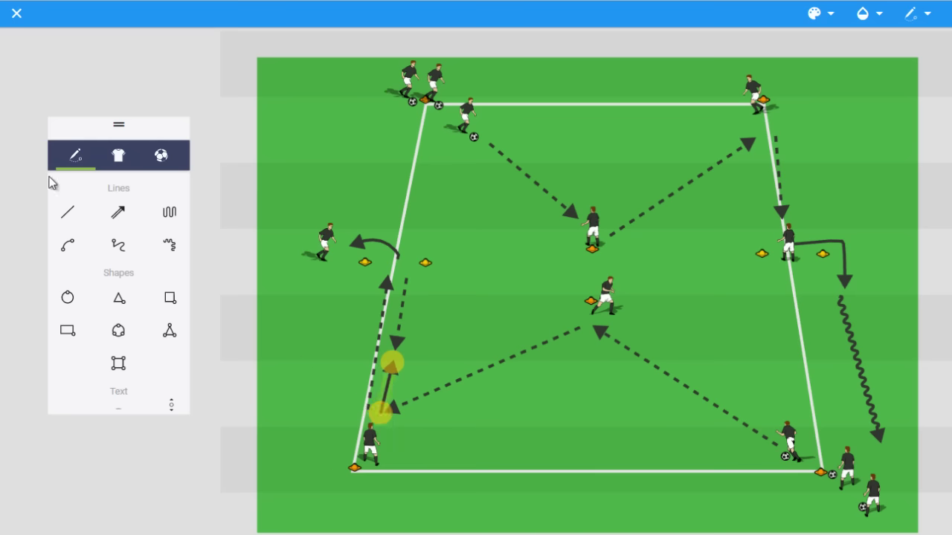
# - Copy the short return-pass arrow and redirect it from the return pass's head up to the player outside the left gate
pyautogui.click(409, 315)
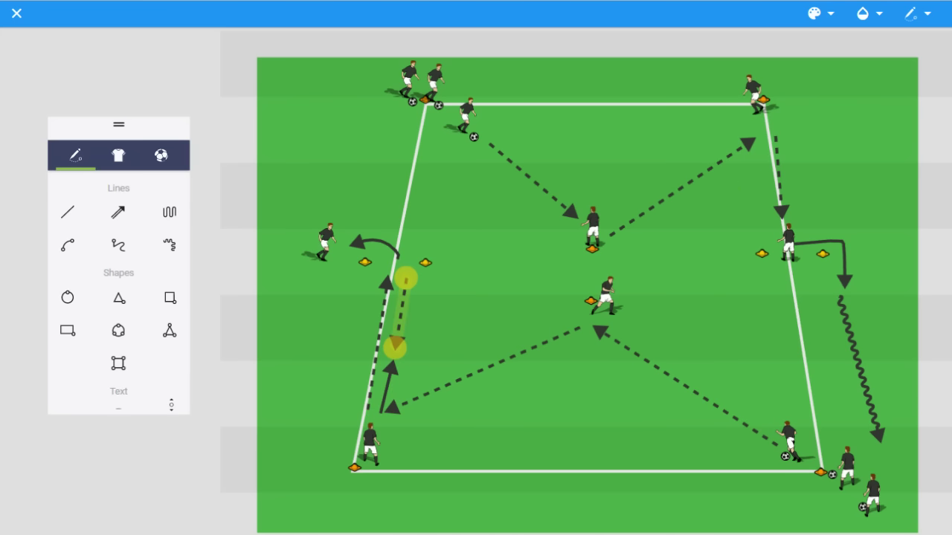
pyautogui.hotkey('ctrl', 'v')
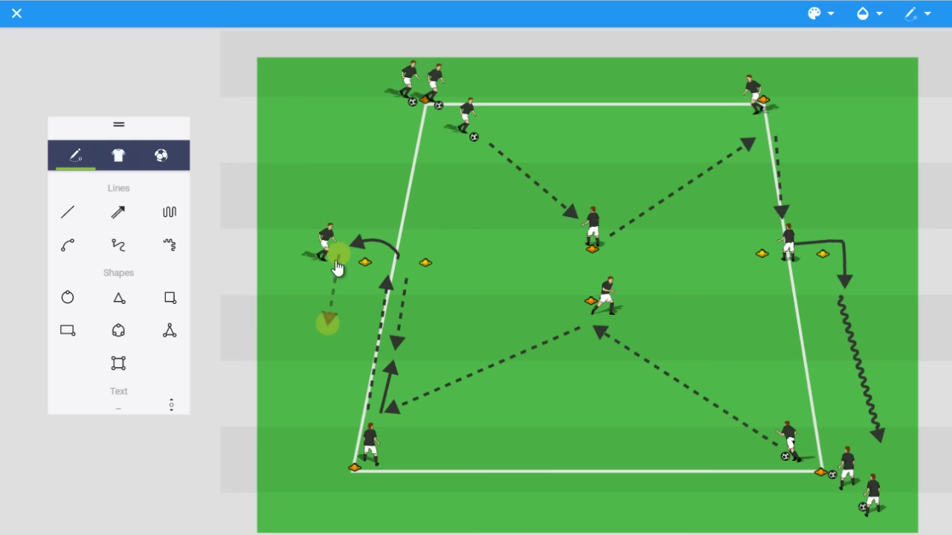
pyautogui.moveTo(334, 299); pyautogui.dragTo(341, 241)
pyautogui.moveTo(342, 199); pyautogui.dragTo(387, 346)
pyautogui.click(370, 303)
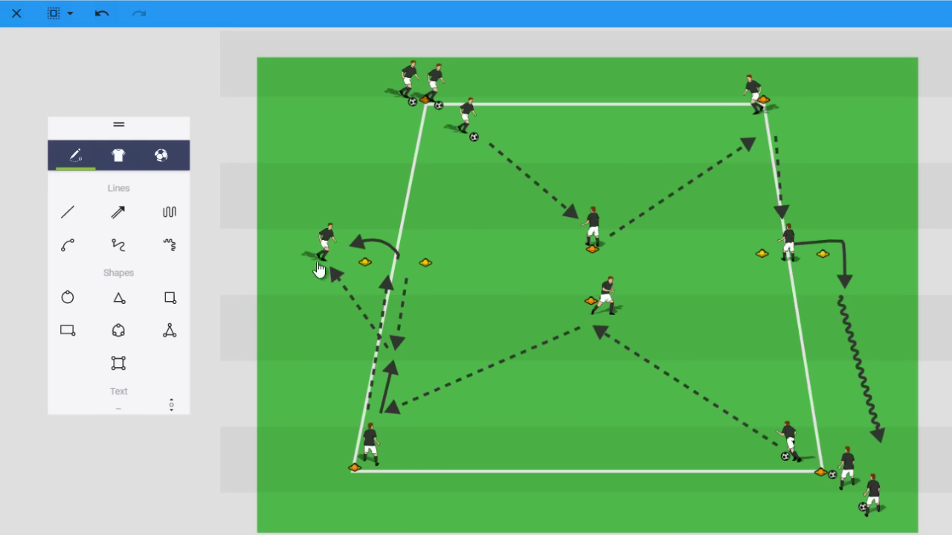
# - Draw a wavy dribble arrow from just above the player outside the left gate up to beside the outermost upper-left player
pyautogui.click(170, 213)
pyautogui.moveTo(334, 229)
pyautogui.mouseDown()
pyautogui.moveTo(372, 194)
pyautogui.moveTo(389, 123)
pyautogui.moveTo(378, 90)
pyautogui.mouseUp()
pyautogui.click(391, 216)
pyautogui.click(334, 225)
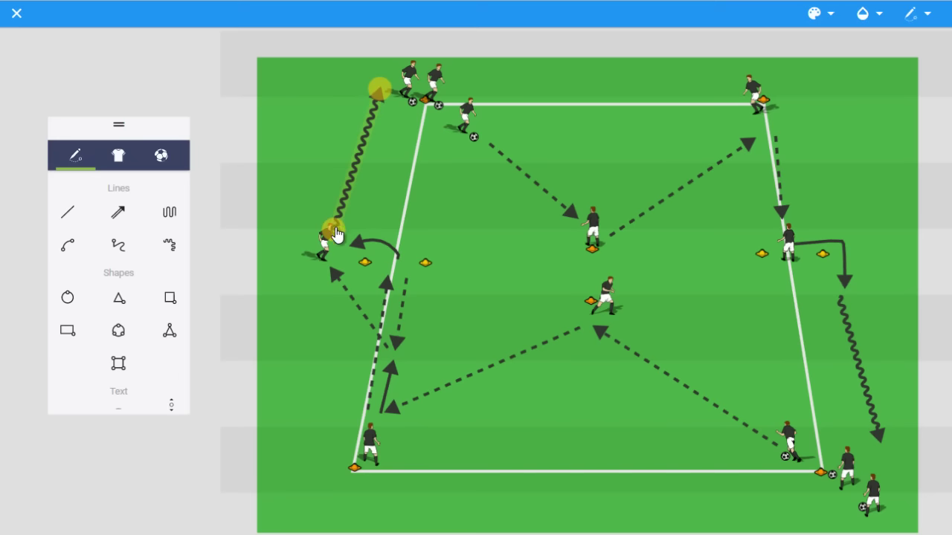
pyautogui.moveTo(334, 225); pyautogui.dragTo(345, 218)
pyautogui.click(410, 236)
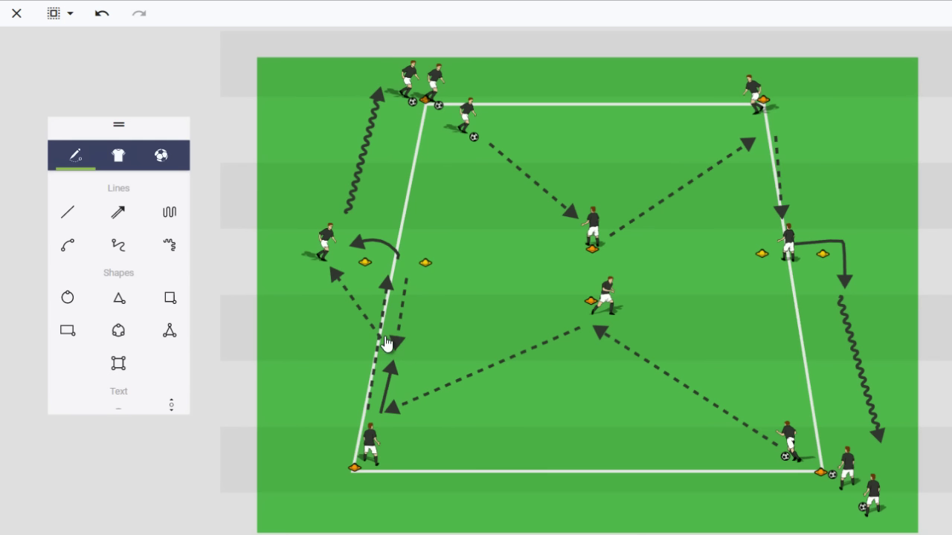